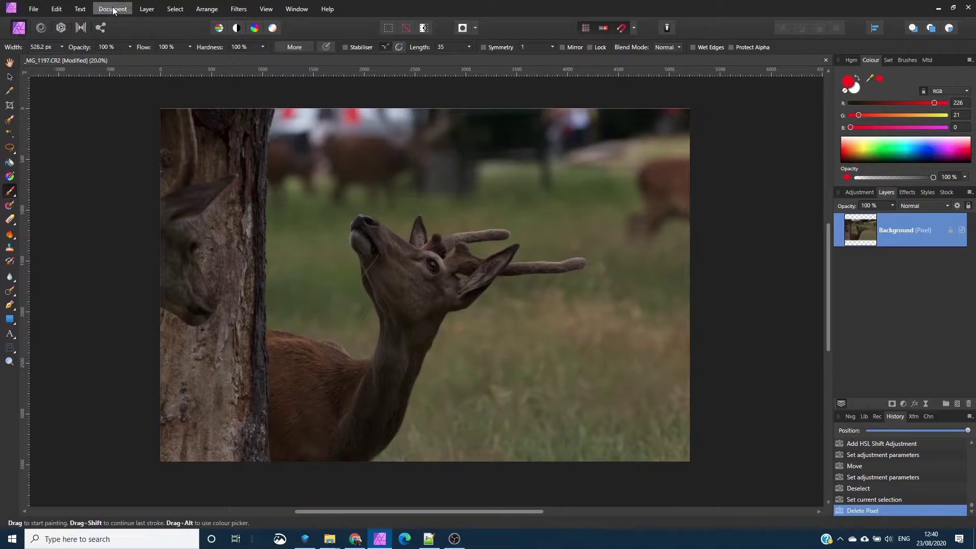
Open the Layer menu to begin adding a new pixel layer above Background.
click(144, 9)
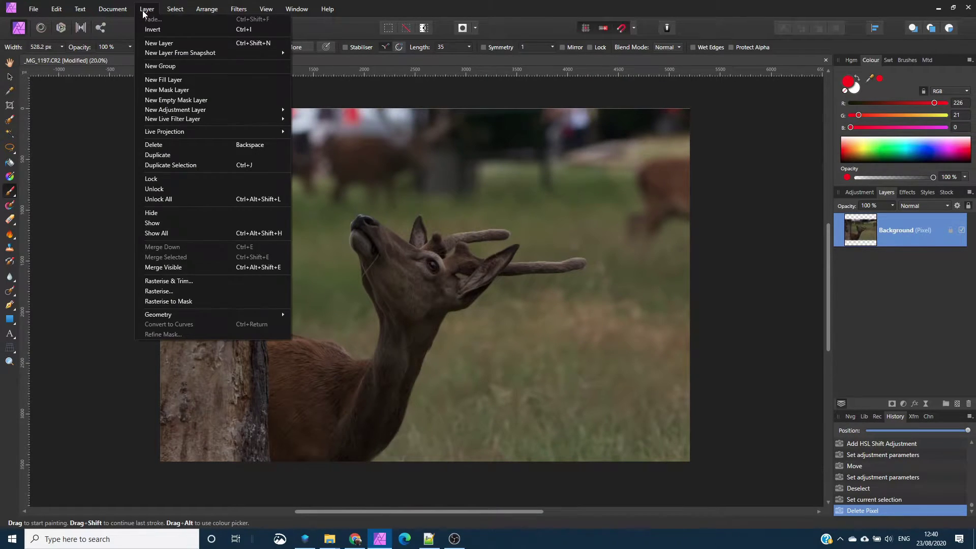
Add a new pixel layer and paint a large green blob right of the deer's head.
mouse_move(186, 51)
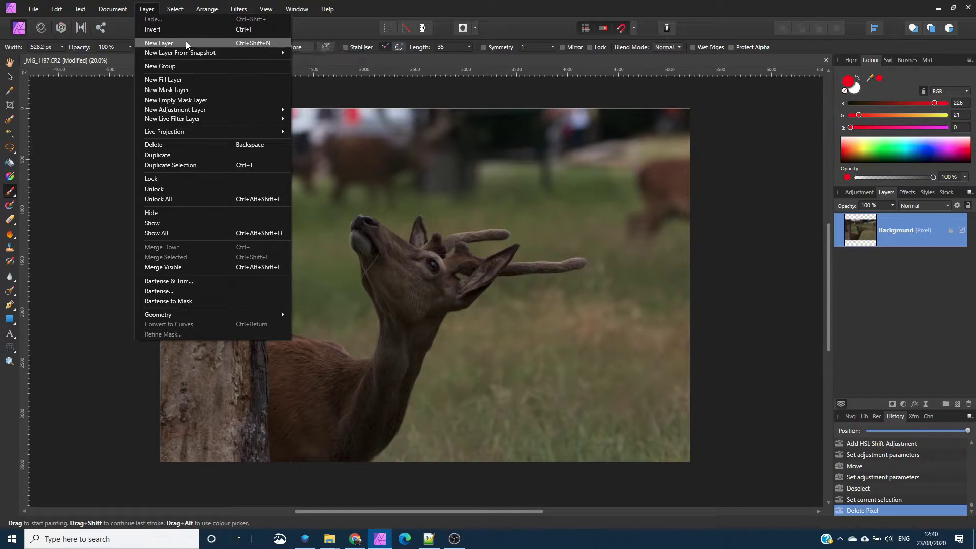
click(187, 43)
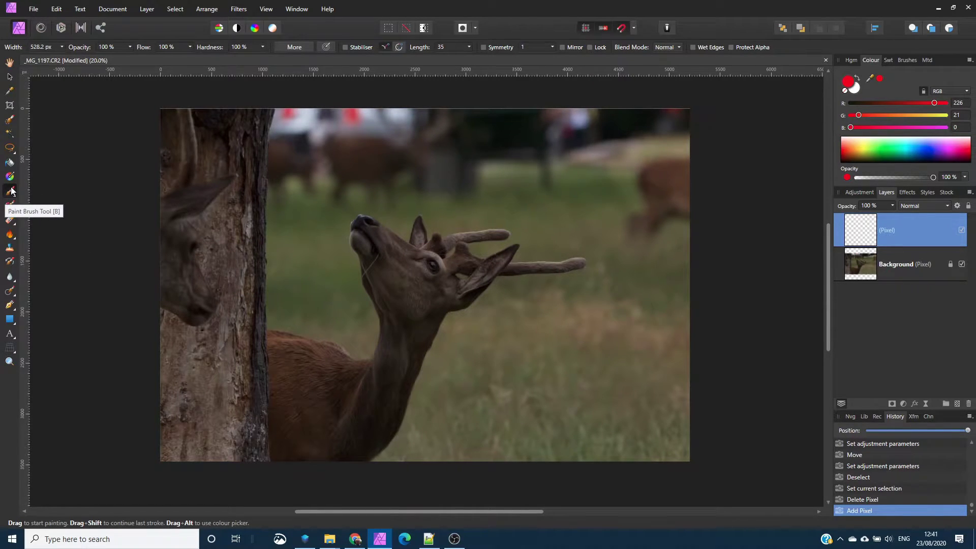
drag(850, 149, 888, 151)
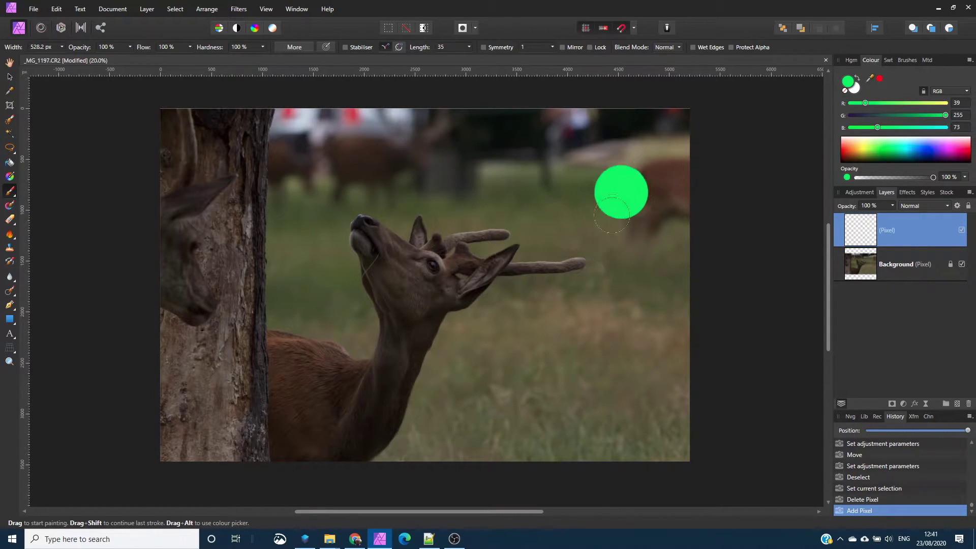
mouse_move(589, 204)
mouse_down()
mouse_move(554, 200)
mouse_move(503, 231)
mouse_move(495, 253)
mouse_move(502, 293)
mouse_move(539, 326)
mouse_move(587, 330)
mouse_move(644, 314)
mouse_move(661, 273)
mouse_move(645, 235)
mouse_move(607, 226)
mouse_move(532, 241)
mouse_move(530, 276)
mouse_move(564, 307)
mouse_move(599, 302)
mouse_move(626, 280)
mouse_move(609, 264)
mouse_move(562, 257)
mouse_up()
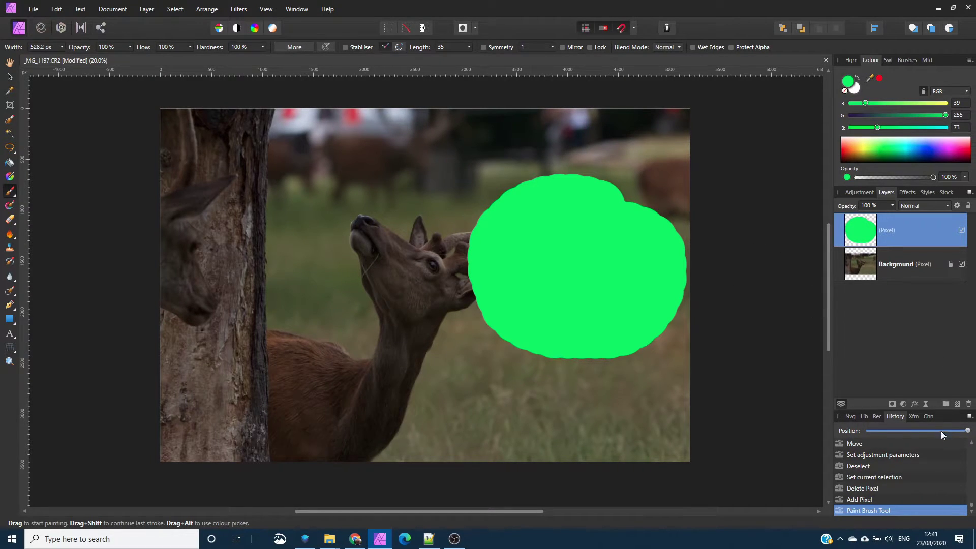
On a new layer, paint a blue blob over the deer's neck and move it beneath the green layer.
click(958, 404)
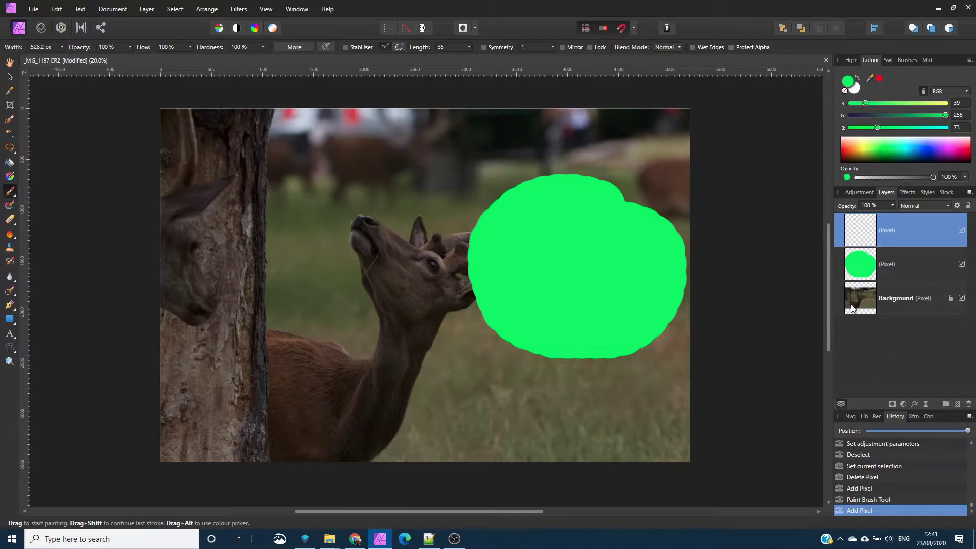
click(924, 151)
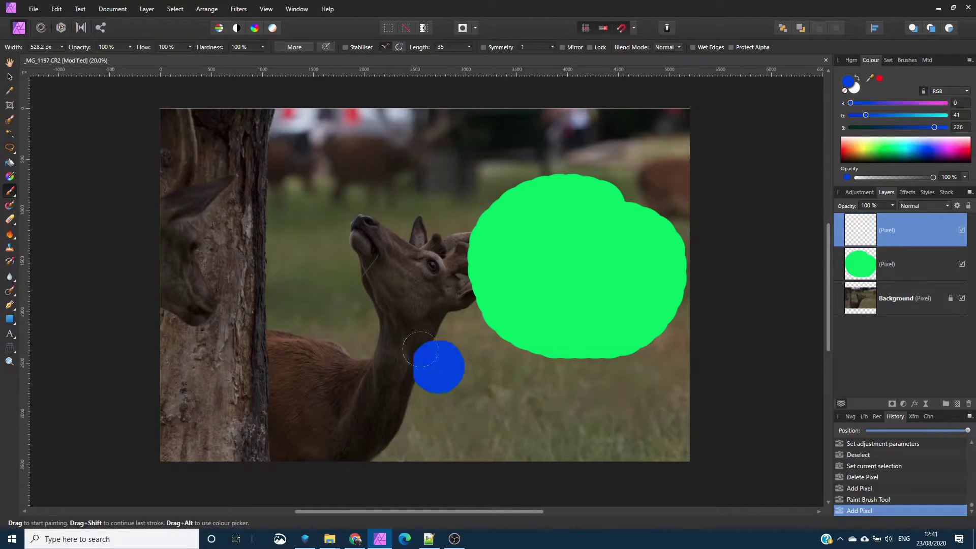
mouse_move(421, 329)
mouse_down()
mouse_move(442, 367)
mouse_move(487, 402)
mouse_move(559, 404)
mouse_move(565, 358)
mouse_move(530, 308)
mouse_move(464, 295)
mouse_move(427, 316)
mouse_move(423, 338)
mouse_move(453, 359)
mouse_move(527, 373)
mouse_move(510, 344)
mouse_move(461, 332)
mouse_up()
click(641, 342)
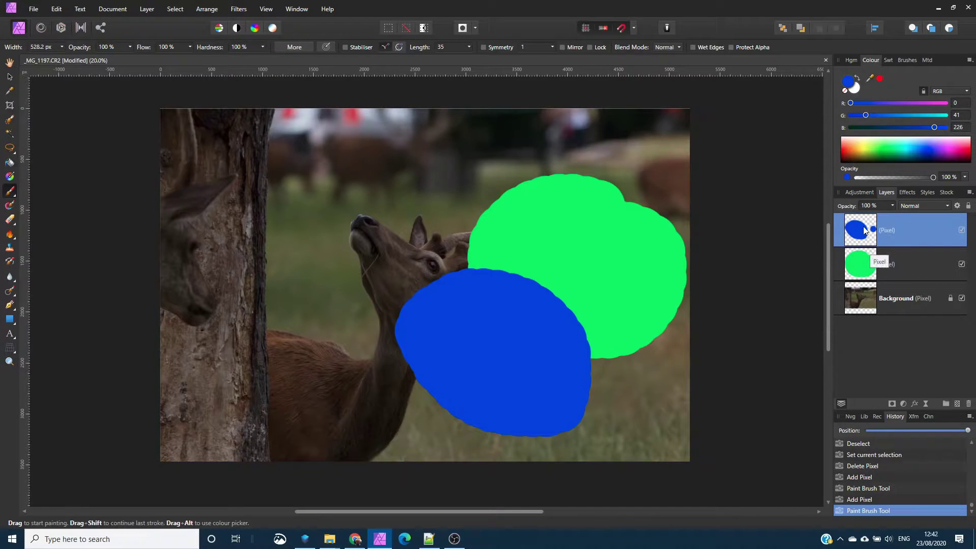
drag(863, 230, 861, 285)
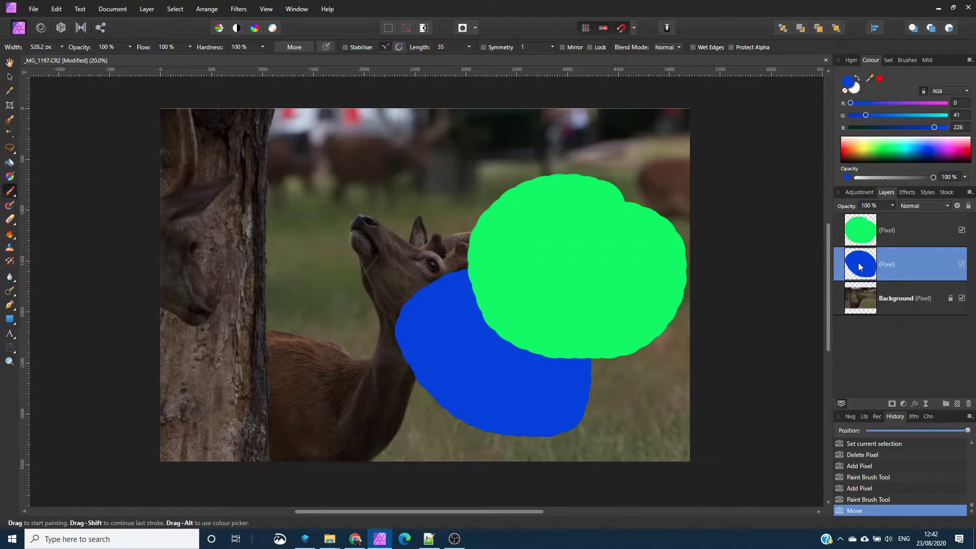
Paint several blue test strokes around the green blob, undoing each one.
drag(470, 224, 533, 209)
key(ctrl+z)
drag(619, 201, 585, 163)
key(ctrl+z)
drag(671, 305, 664, 270)
key(ctrl+z)
click(338, 307)
key(ctrl+z)
click(617, 349)
key(ctrl+z)
click(638, 349)
key(ctrl+z)
Select the green blob's layer, undo a test dab, and add a white mask to it.
click(856, 237)
click(580, 257)
key(ctrl+z)
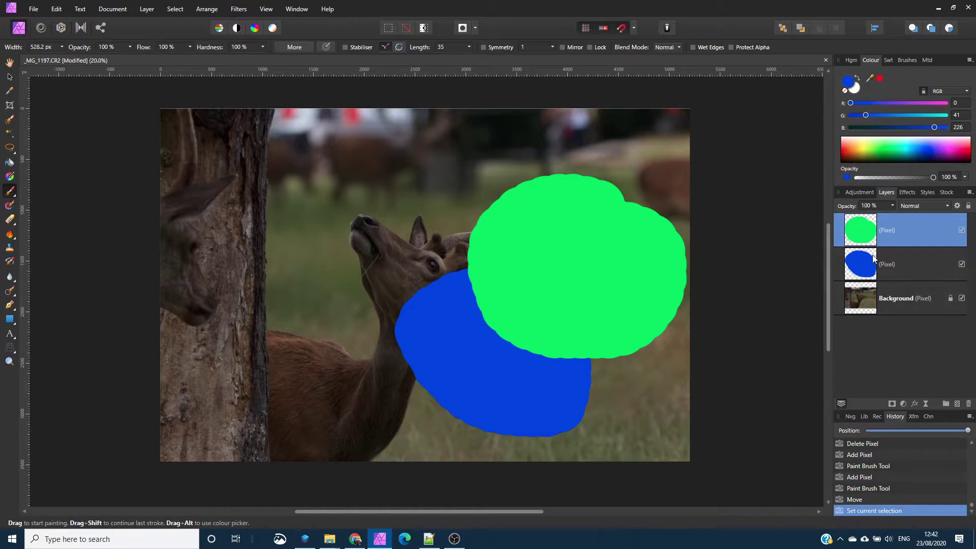
click(894, 407)
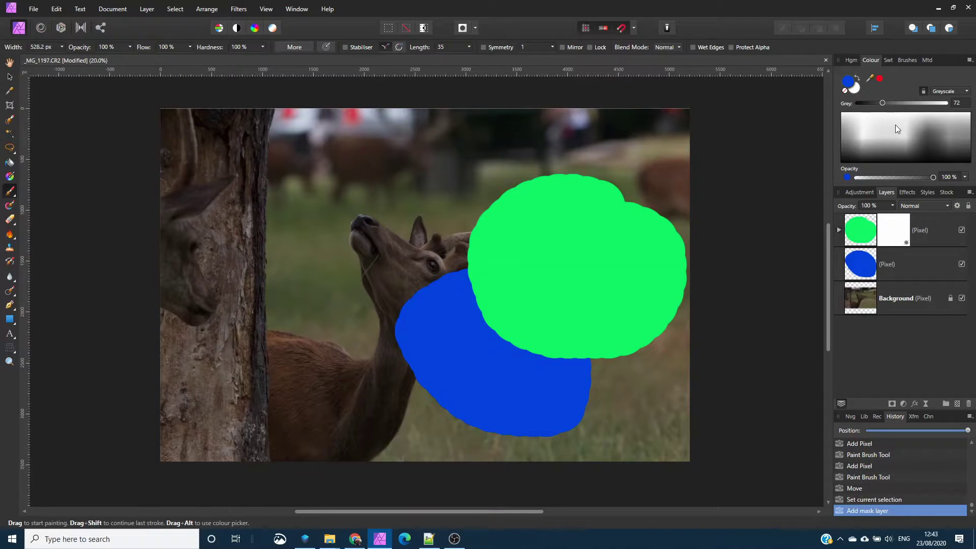
Paint black on the green layer's mask over its left side, revealing the antler and blue blob.
drag(910, 136, 908, 166)
mouse_move(582, 183)
mouse_down()
mouse_move(597, 262)
mouse_move(607, 278)
mouse_move(646, 290)
mouse_move(616, 288)
mouse_move(596, 255)
mouse_move(621, 225)
mouse_move(621, 247)
mouse_move(640, 247)
mouse_move(644, 220)
mouse_move(523, 215)
mouse_move(640, 207)
mouse_move(614, 219)
mouse_move(608, 212)
mouse_move(634, 181)
mouse_move(451, 180)
mouse_move(489, 363)
mouse_move(649, 350)
mouse_up()
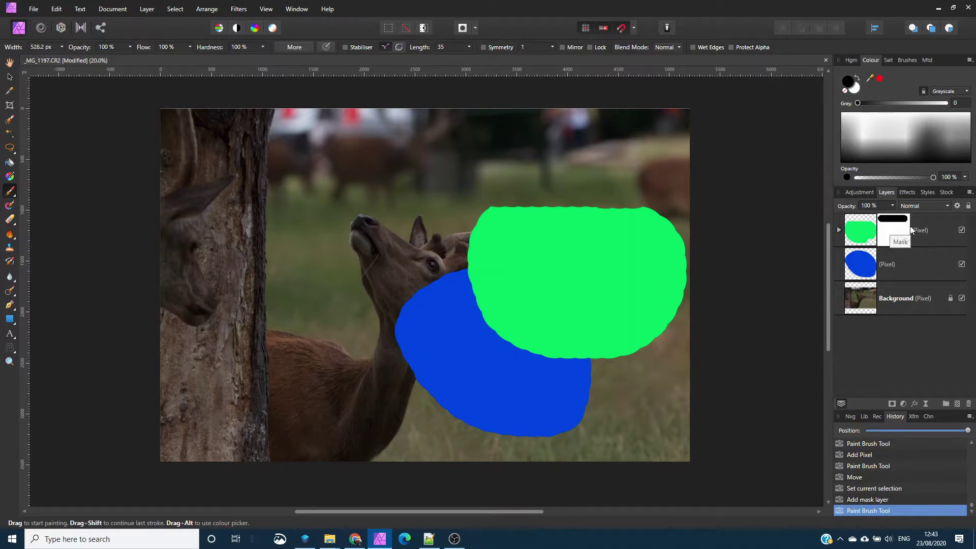
mouse_move(503, 277)
mouse_down()
mouse_move(479, 240)
mouse_move(485, 186)
mouse_move(484, 206)
mouse_up()
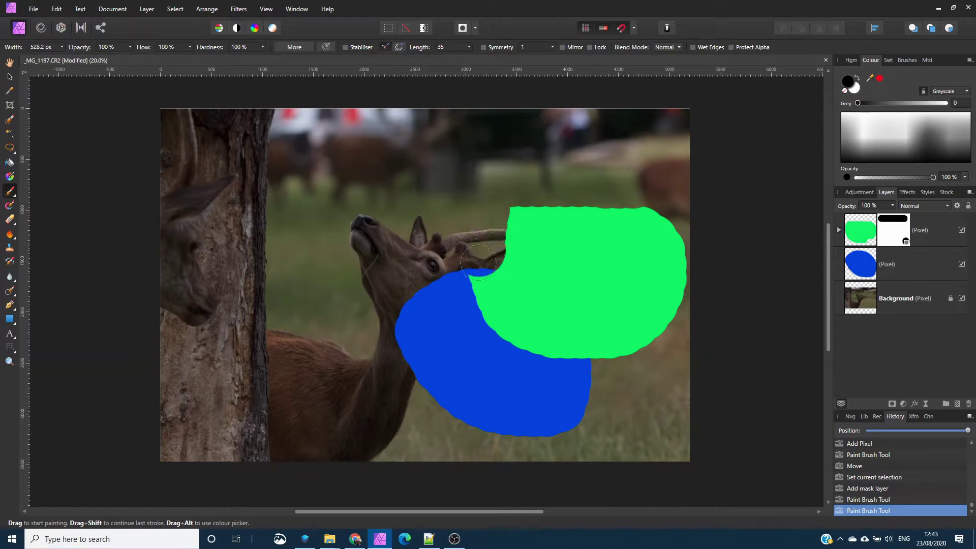
mouse_move(478, 262)
mouse_down()
mouse_move(488, 290)
mouse_move(480, 329)
mouse_up()
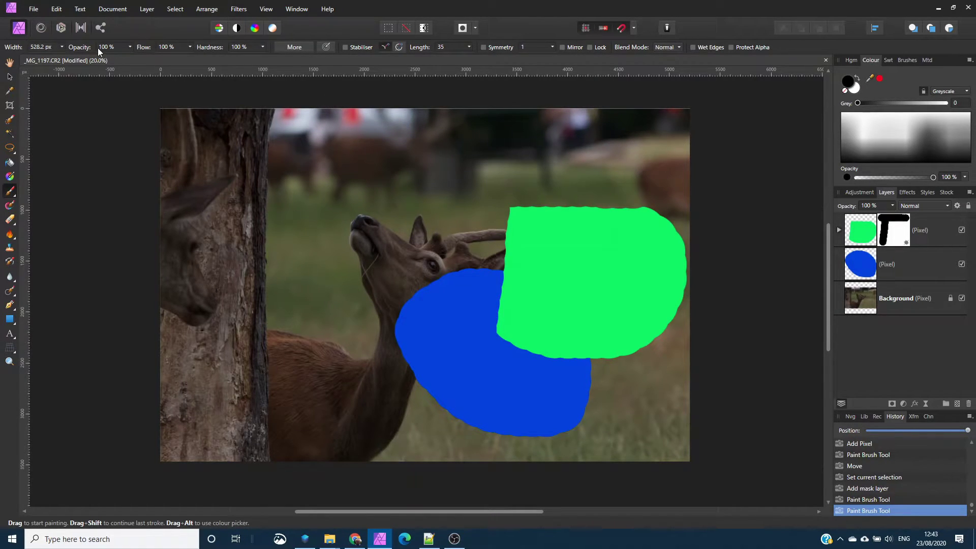
Set brush hardness to 0% and mask a soft horizontal band across the green blob's top.
click(264, 47)
drag(264, 59, 192, 58)
drag(528, 211, 526, 231)
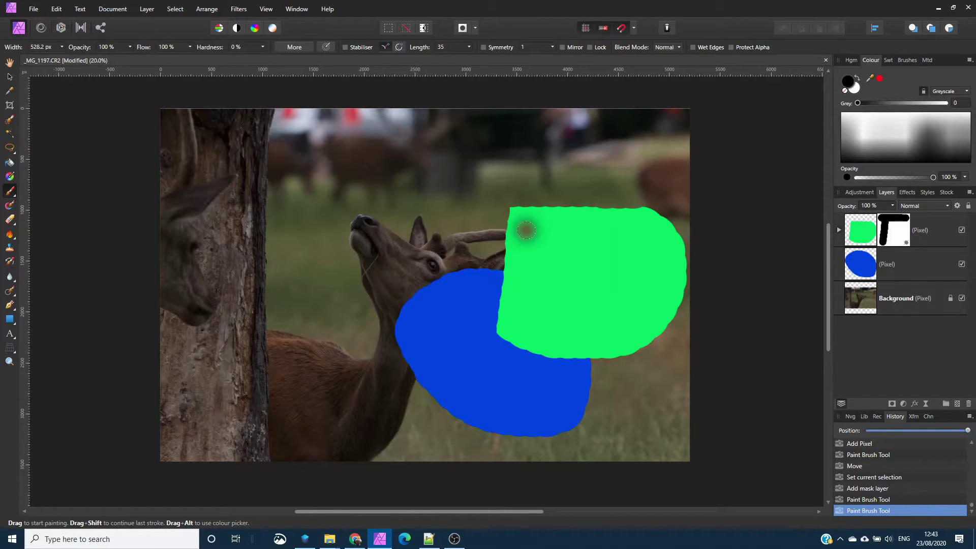
scroll(526, 231, up, 2)
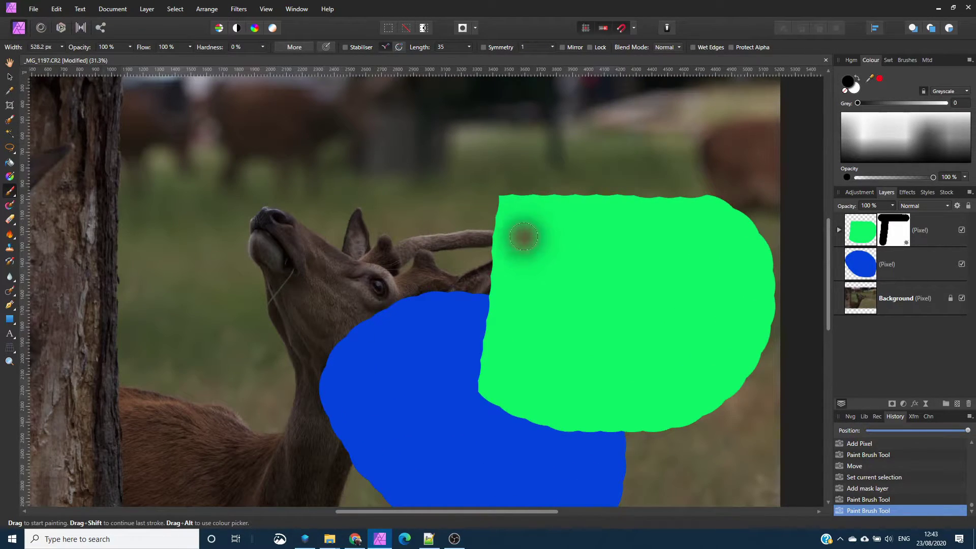
mouse_move(523, 237)
mouse_down()
mouse_move(704, 240)
mouse_move(638, 241)
mouse_up()
mouse_move(559, 241)
mouse_down()
mouse_move(533, 241)
mouse_move(648, 240)
mouse_move(662, 241)
mouse_move(547, 238)
mouse_move(691, 251)
mouse_up()
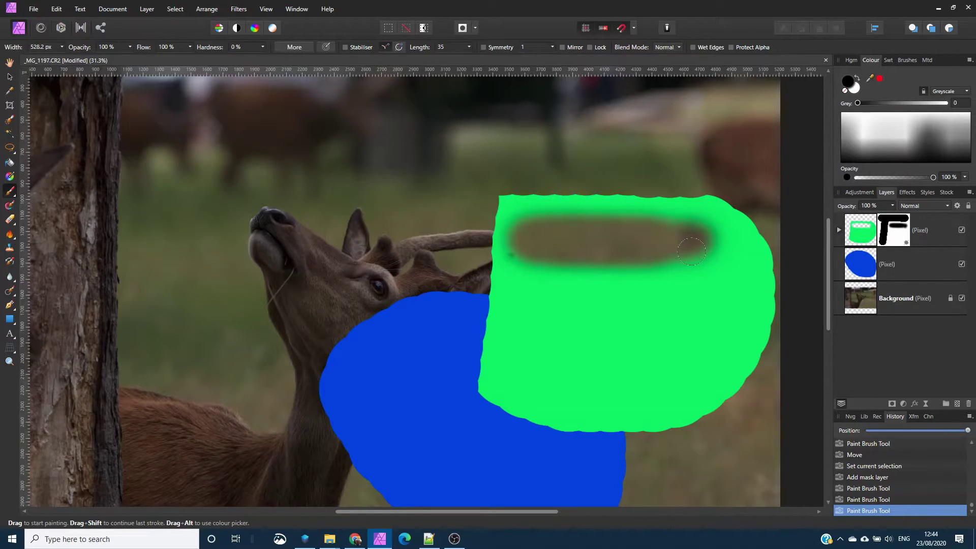
Set brush hardness to 100% and flow to 20%, then faintly reveal the antler through the green.
click(263, 46)
drag(264, 62, 408, 63)
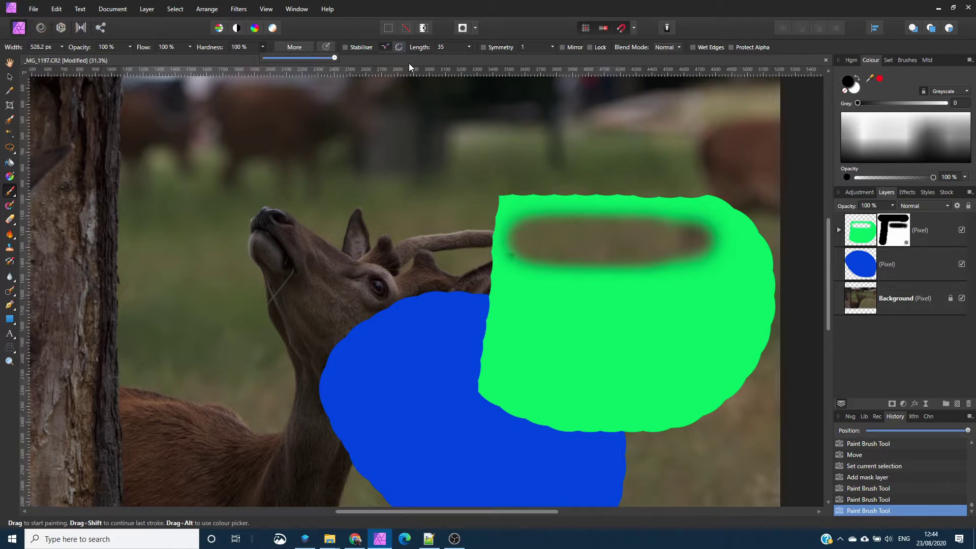
click(191, 47)
drag(192, 58, 191, 59)
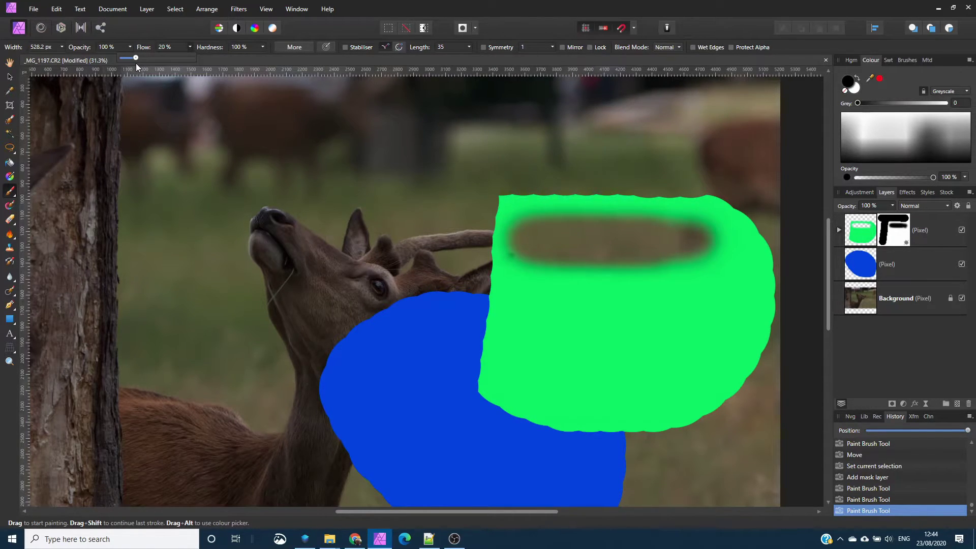
drag(636, 285, 614, 293)
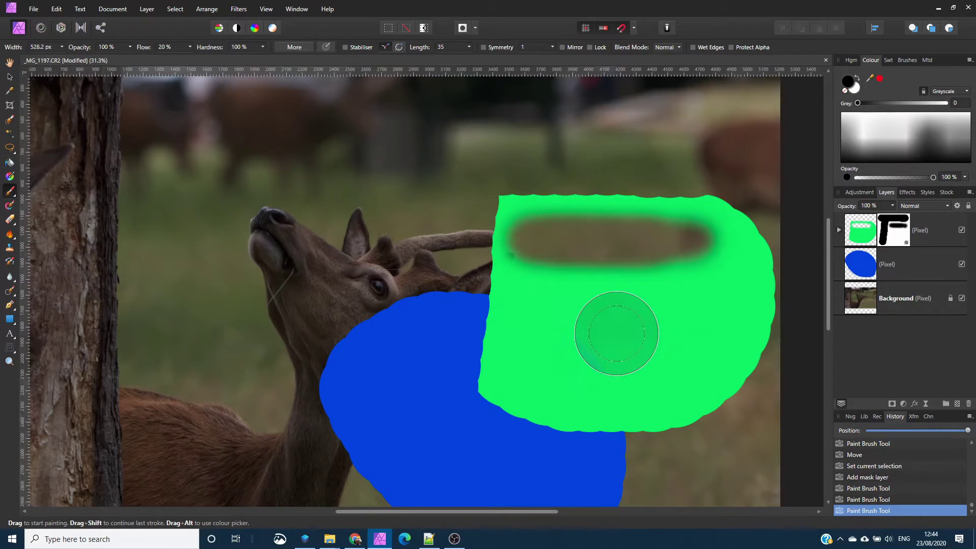
key(bracketleft)
key(bracketleft)
key(bracketleft)
key(bracketleft)
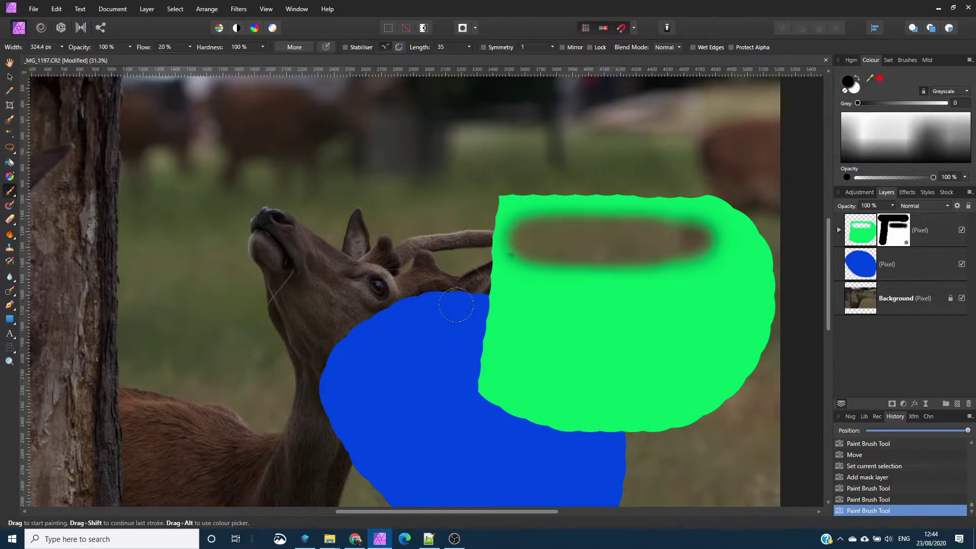
mouse_move(456, 305)
mouse_down()
mouse_move(623, 304)
mouse_move(444, 305)
mouse_move(634, 302)
mouse_move(481, 307)
mouse_up()
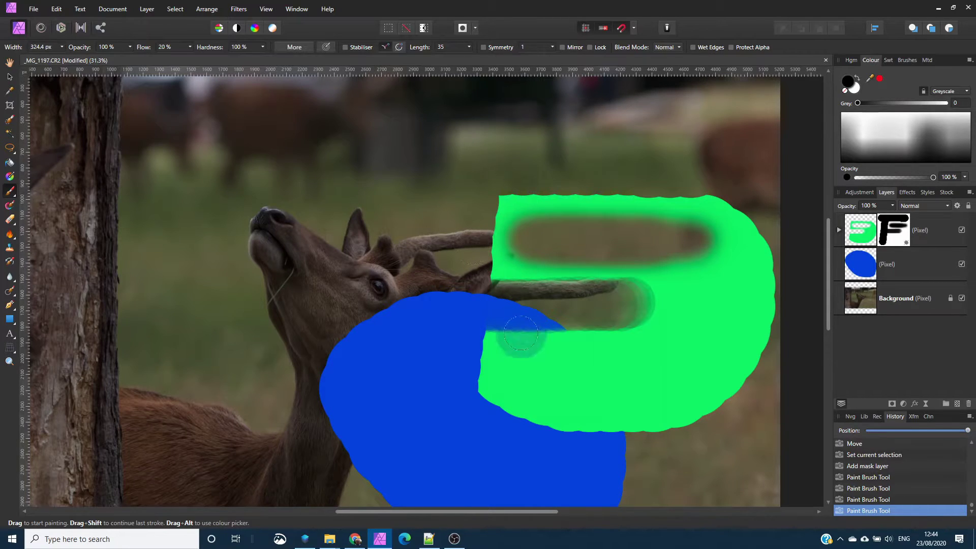
Stack five low-flow dabs in one spot to build up a darker circle.
scroll(575, 402, up, 3)
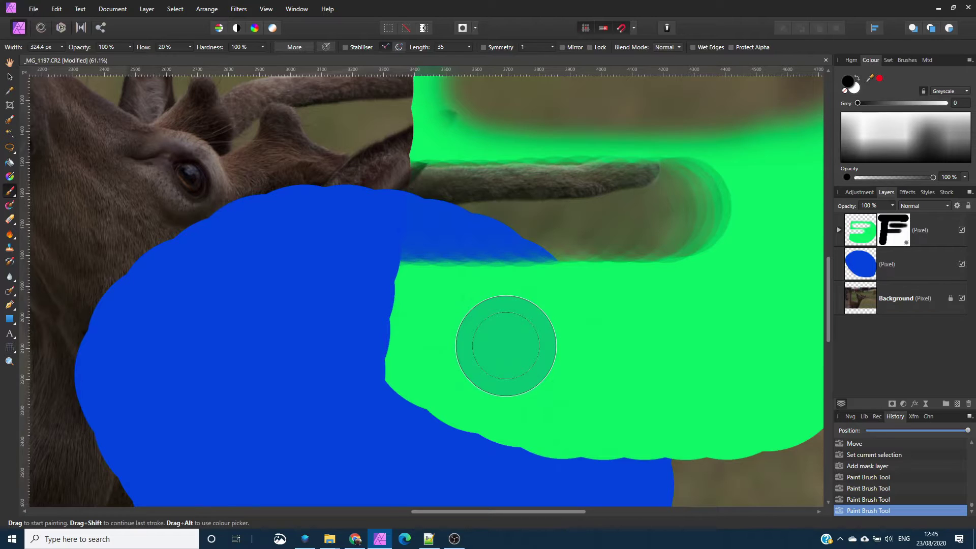
click(506, 351)
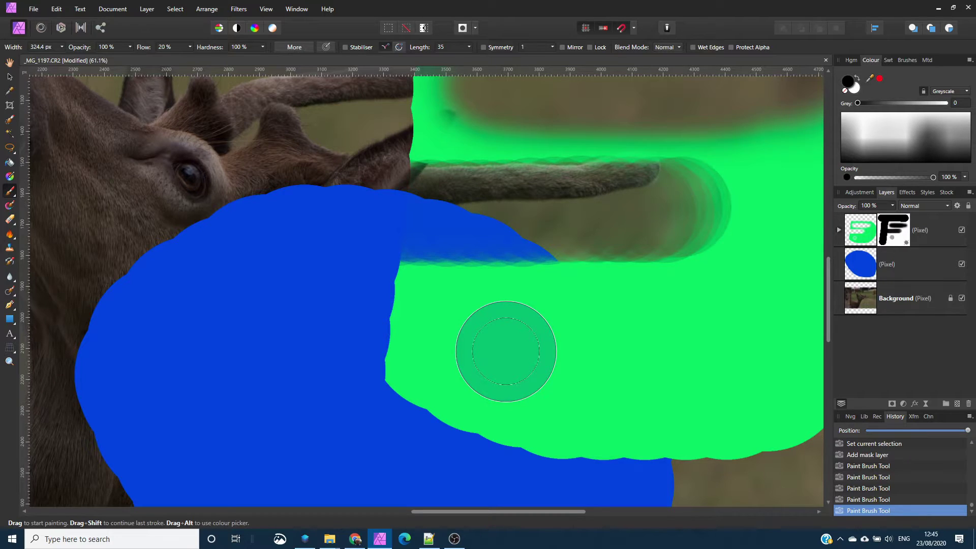
click(507, 351)
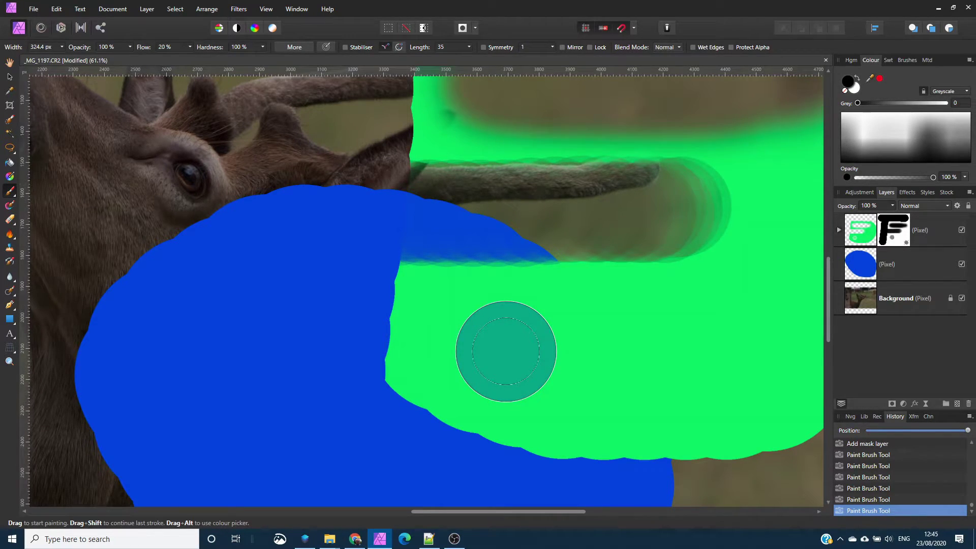
click(507, 351)
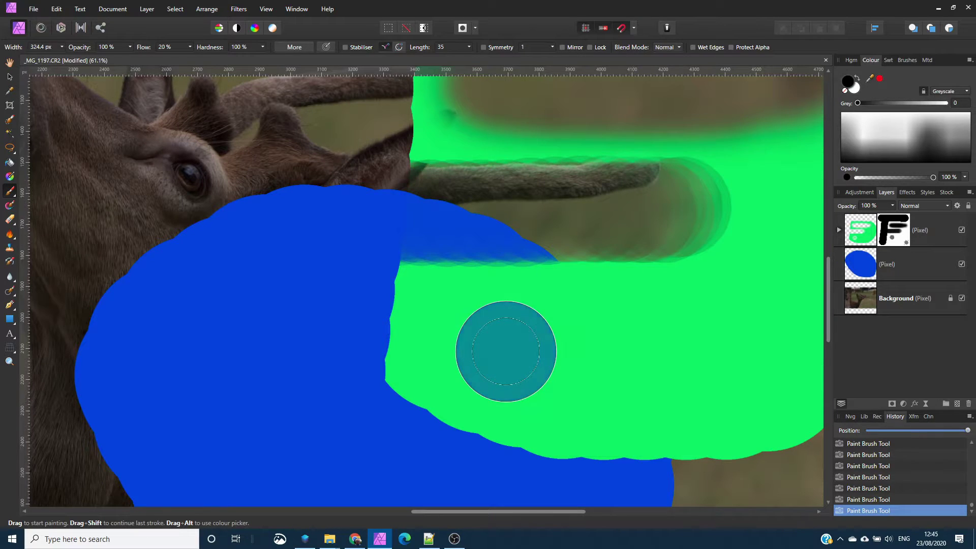
click(507, 352)
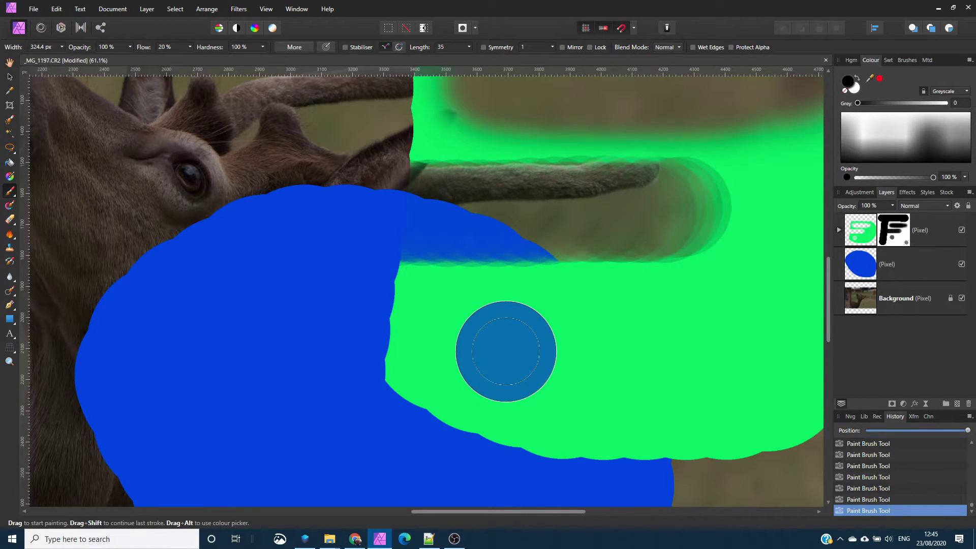
click(507, 351)
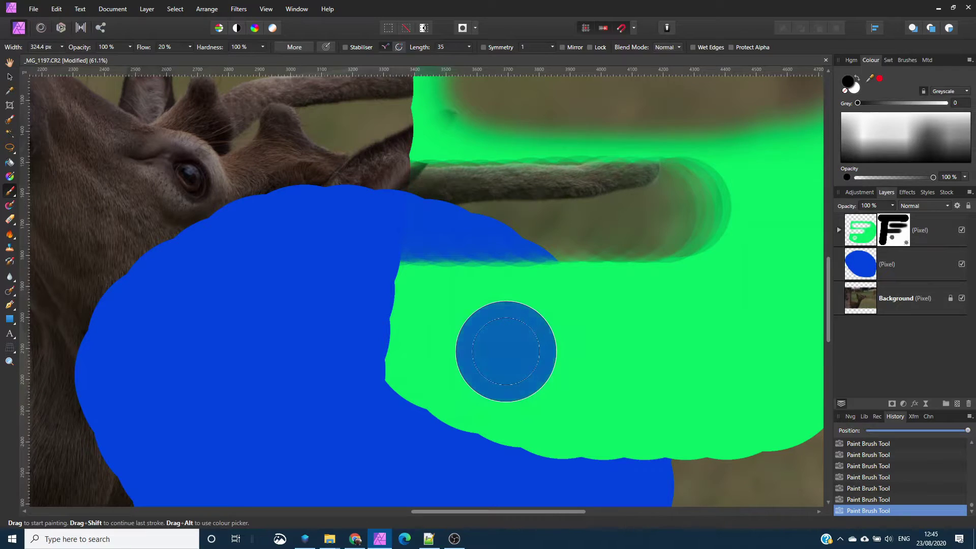
Restore brush flow to 100%, paint a solid test dab beside the circle, and fit the photo to view.
click(191, 47)
drag(191, 56, 253, 63)
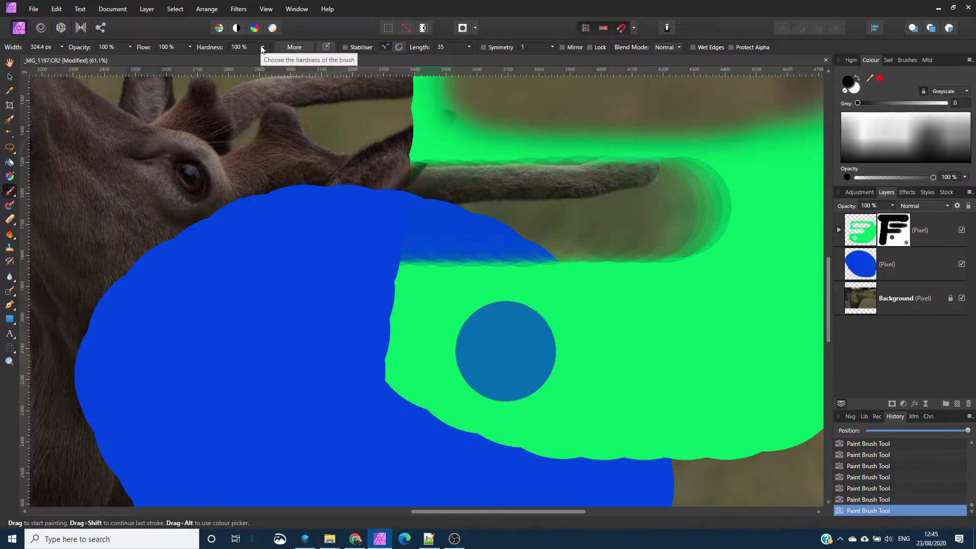
click(262, 47)
click(539, 342)
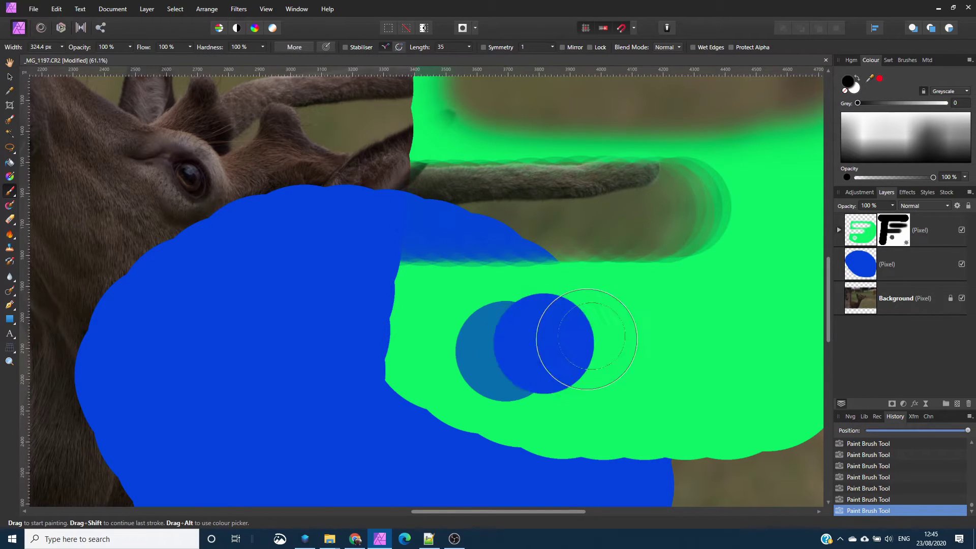
key(ctrl+0)
scroll(607, 321, right, 3)
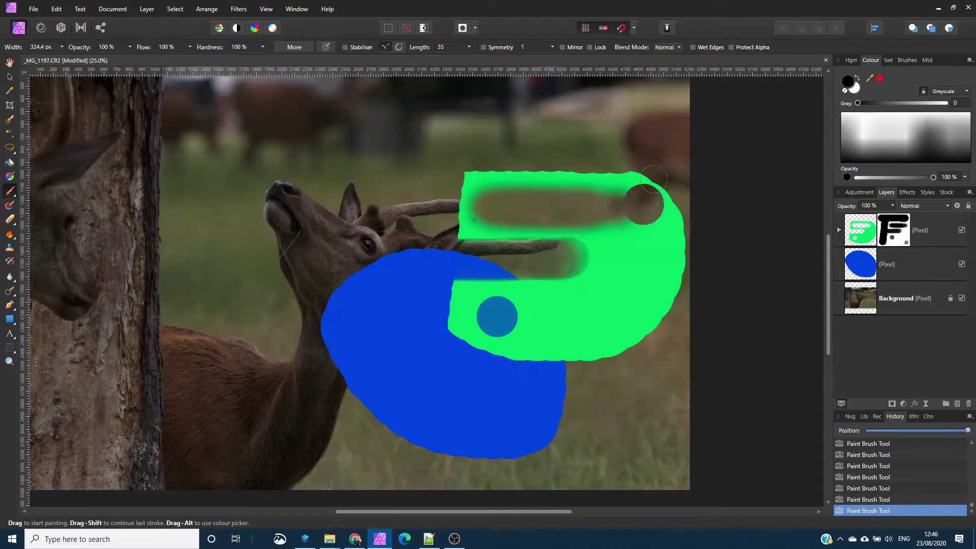
Select both the green and blue practice paint layers and delete them.
click(853, 238)
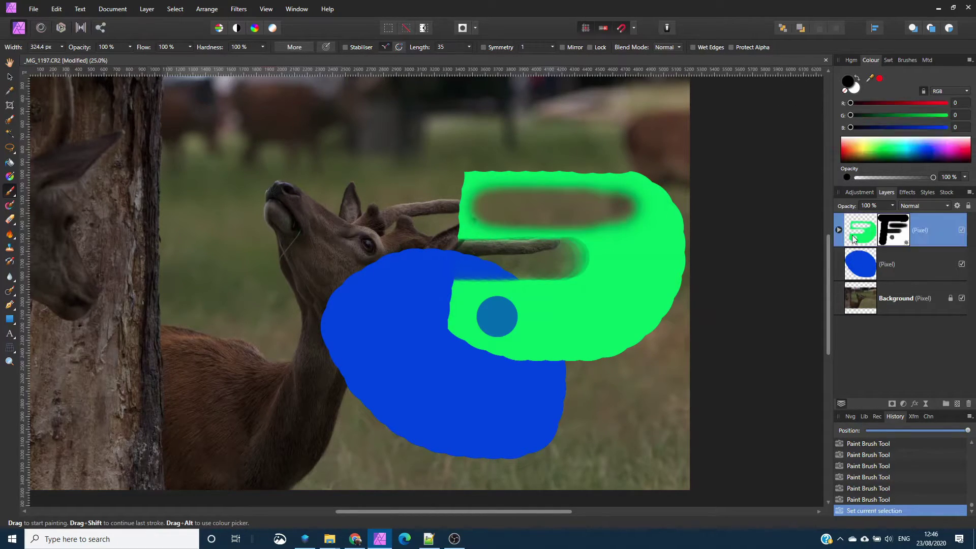
shift+click(857, 260)
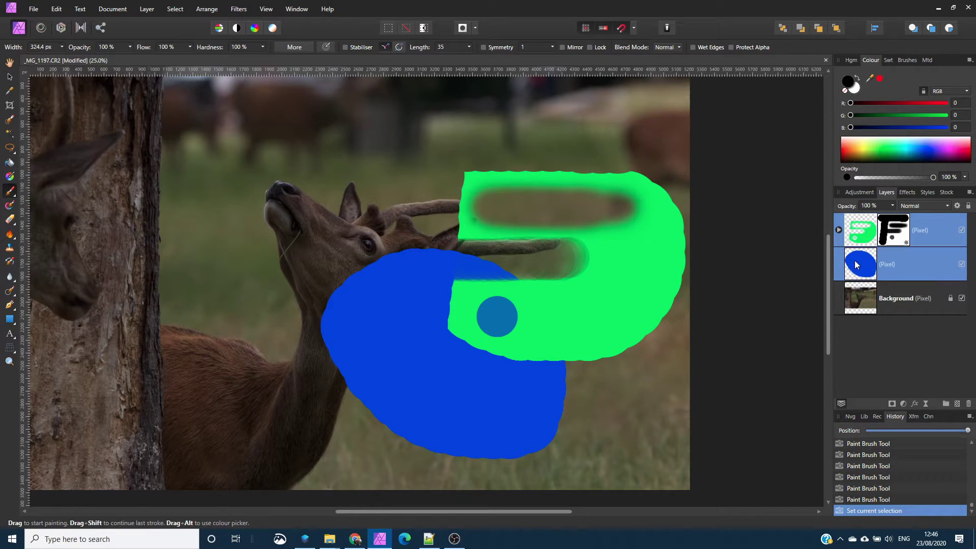
click(968, 404)
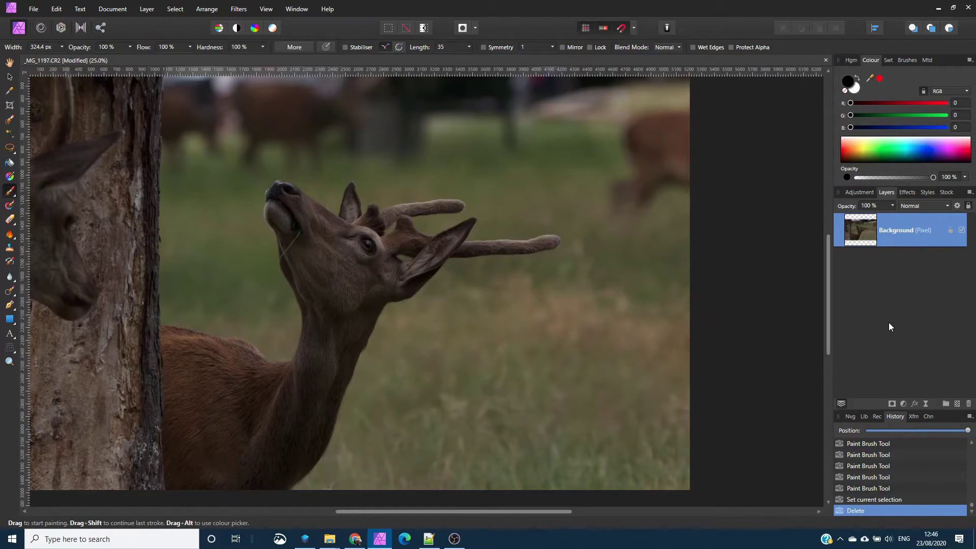
Bring up the adjustment types list from the bottom of the Layers panel.
click(903, 405)
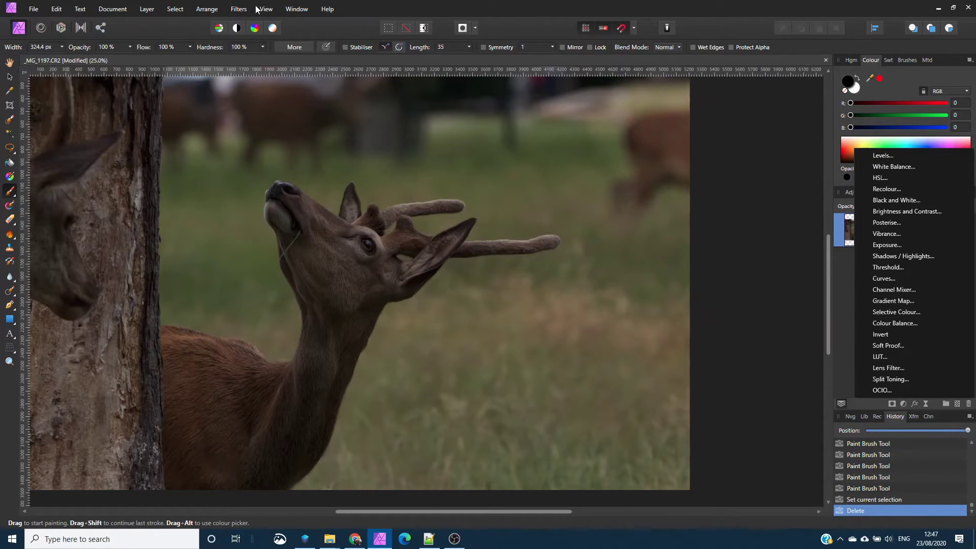
Close the Adjustments list and browse the Layer > New Live Filter Layer menus.
click(238, 9)
click(237, 9)
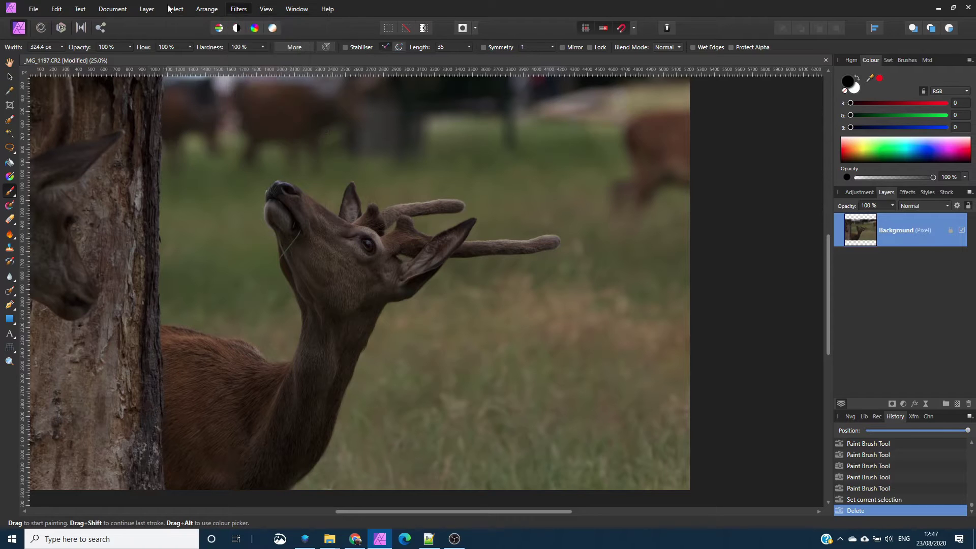
click(147, 9)
mouse_move(232, 109)
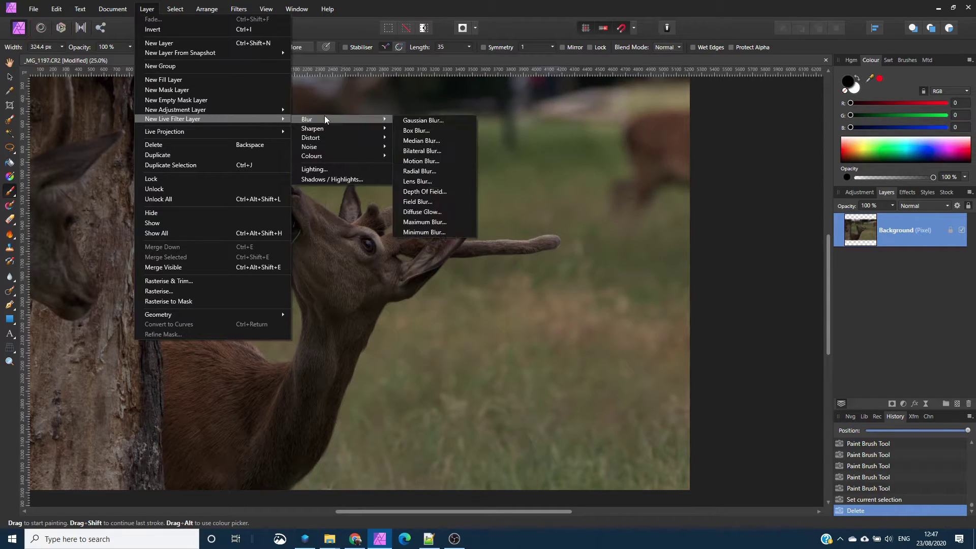
mouse_move(325, 146)
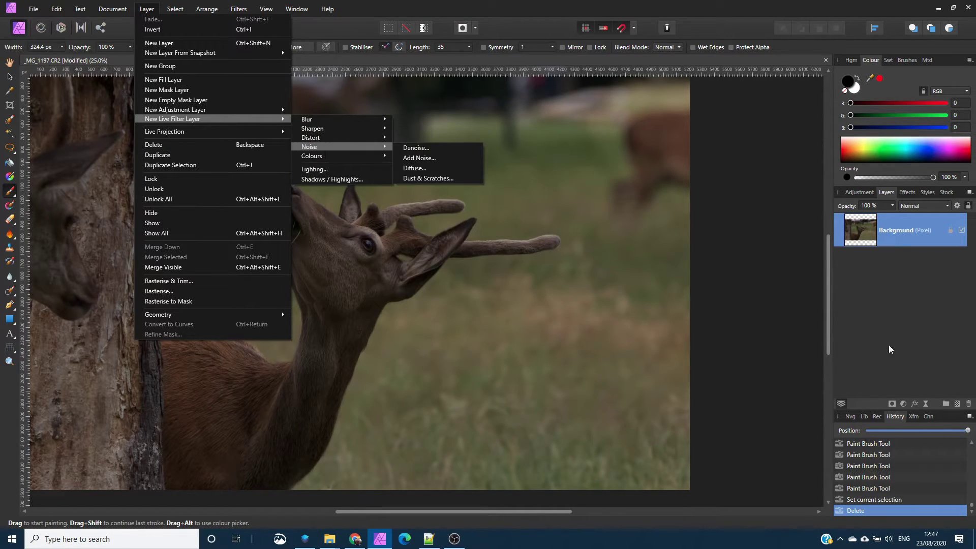
Close the Layer menu, then open and close the Live Filters list in the Layers panel.
click(934, 401)
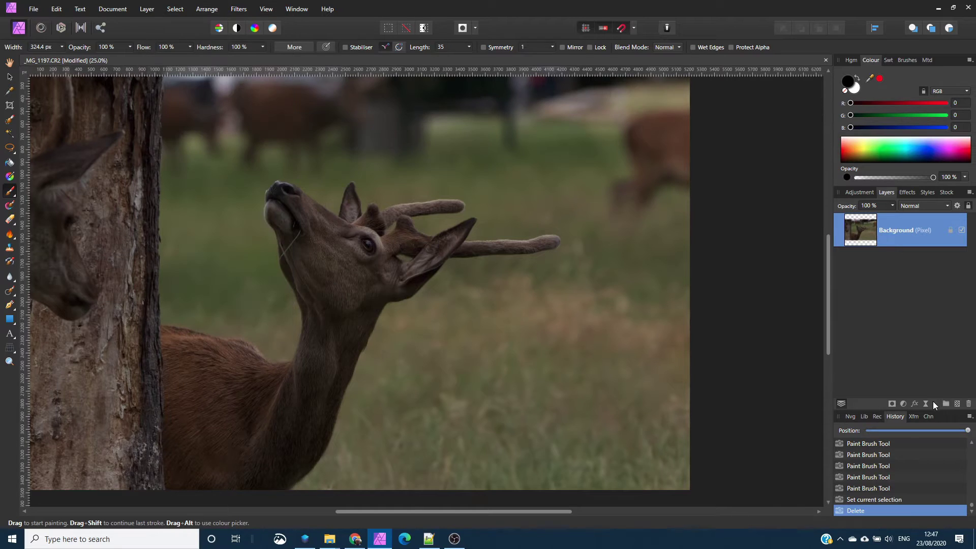
click(926, 401)
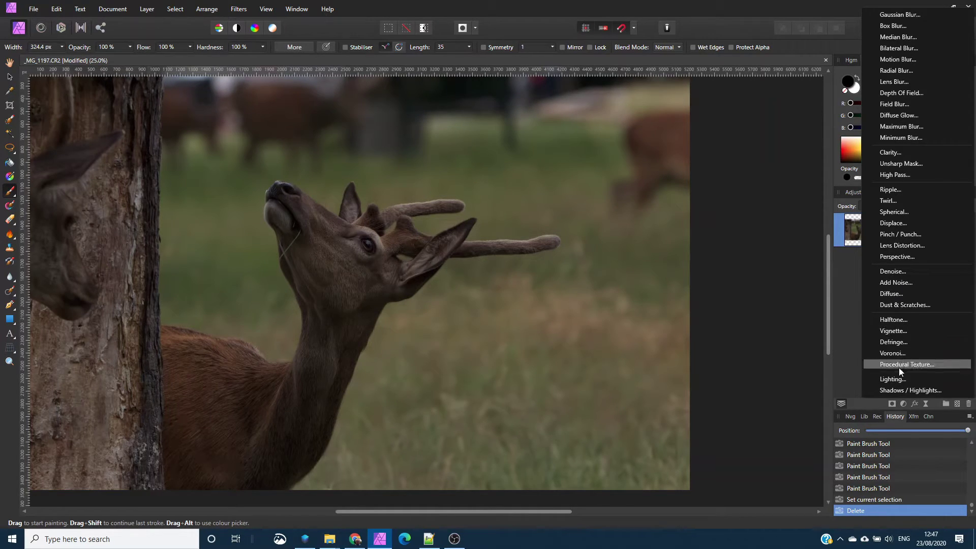
click(880, 401)
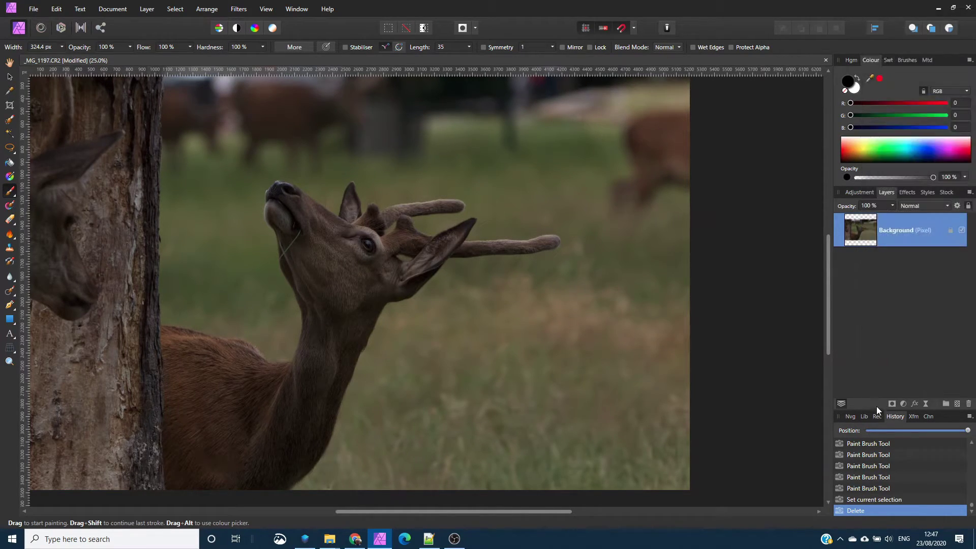
Add an Exposure adjustment layer with exposure at about 3.015 above the Background layer.
click(904, 404)
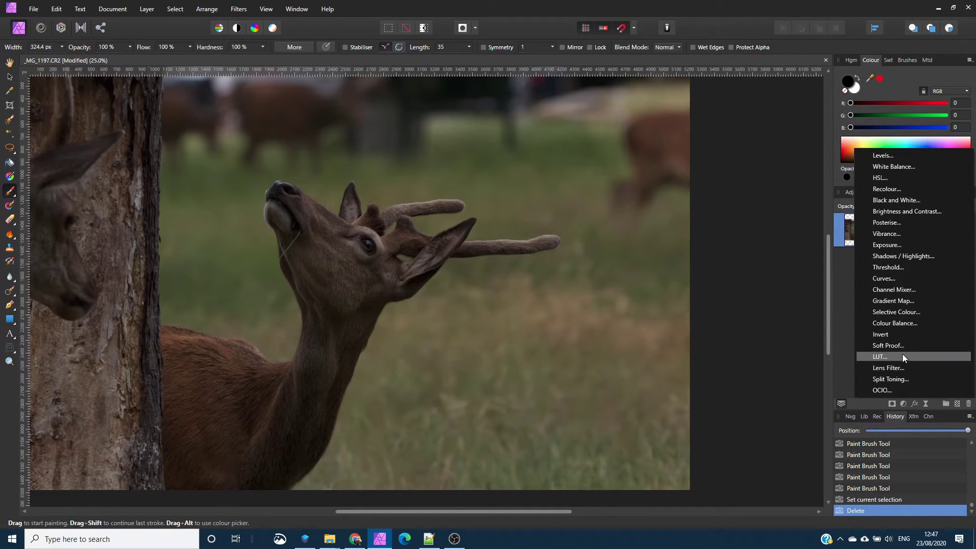
click(892, 244)
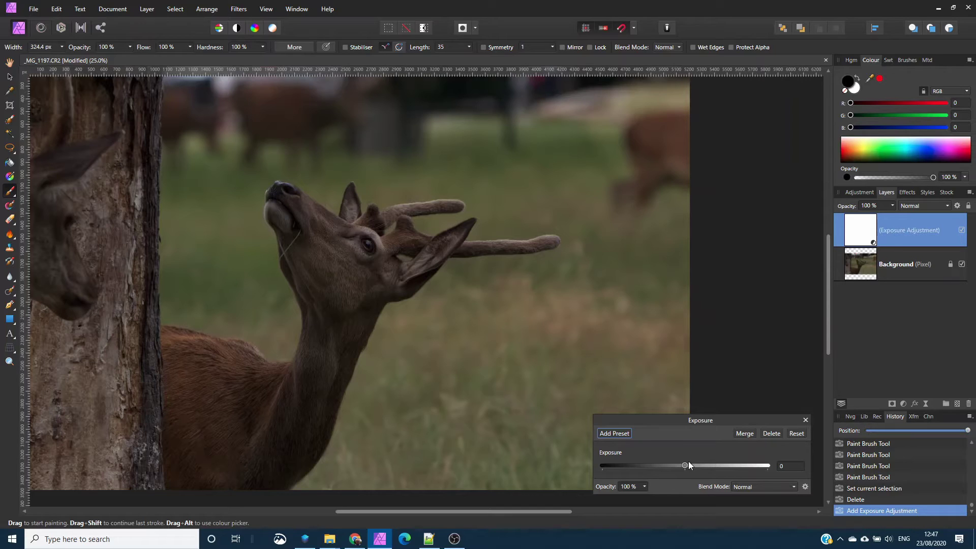
drag(686, 465, 700, 465)
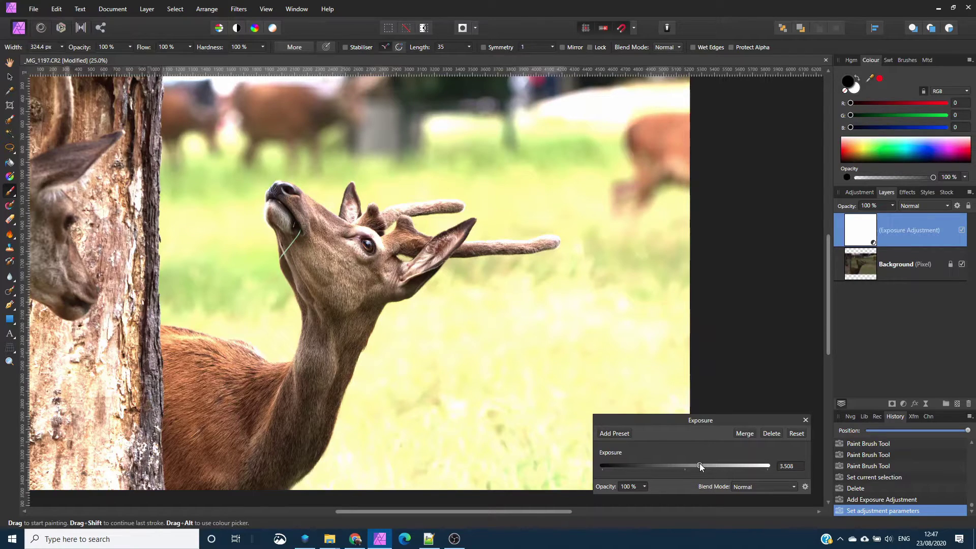
mouse_move(700, 463)
mouse_down()
mouse_move(666, 464)
mouse_move(698, 462)
mouse_up()
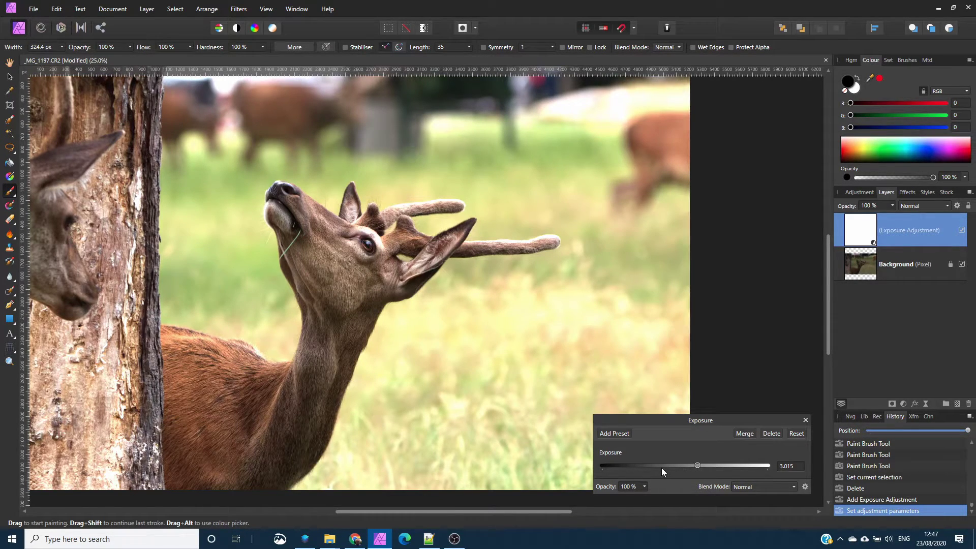
click(806, 420)
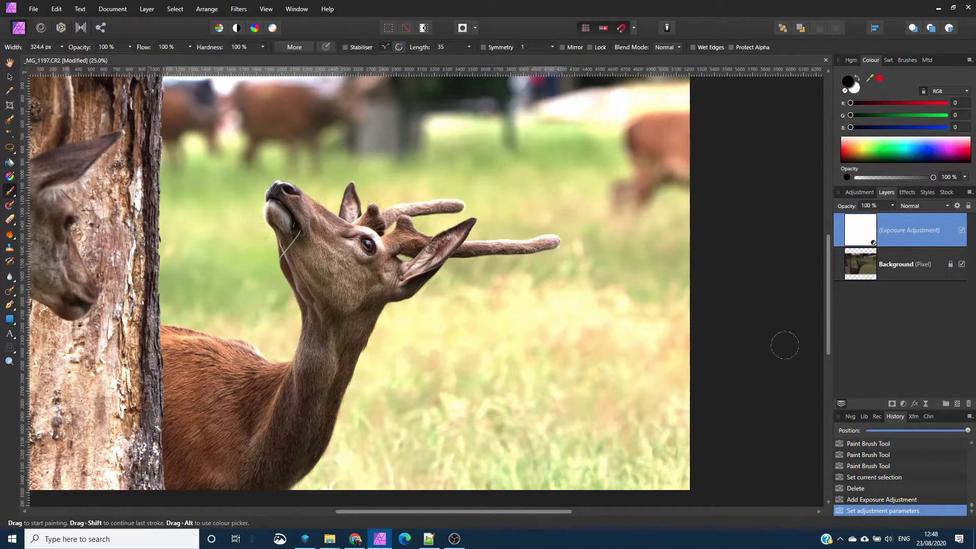
Paint black with a 1312 px, 0% hardness brush across the top of the Exposure mask.
click(868, 229)
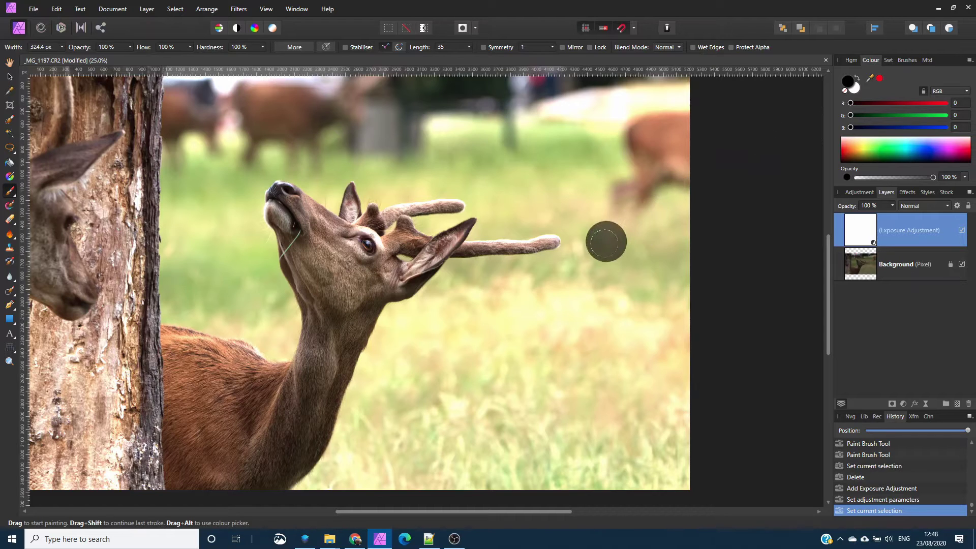
key(bracketright)
key(bracketright)
key(bracketright)
key(bracketright)
key(bracketright)
key(bracketright)
key(bracketright)
key(bracketright)
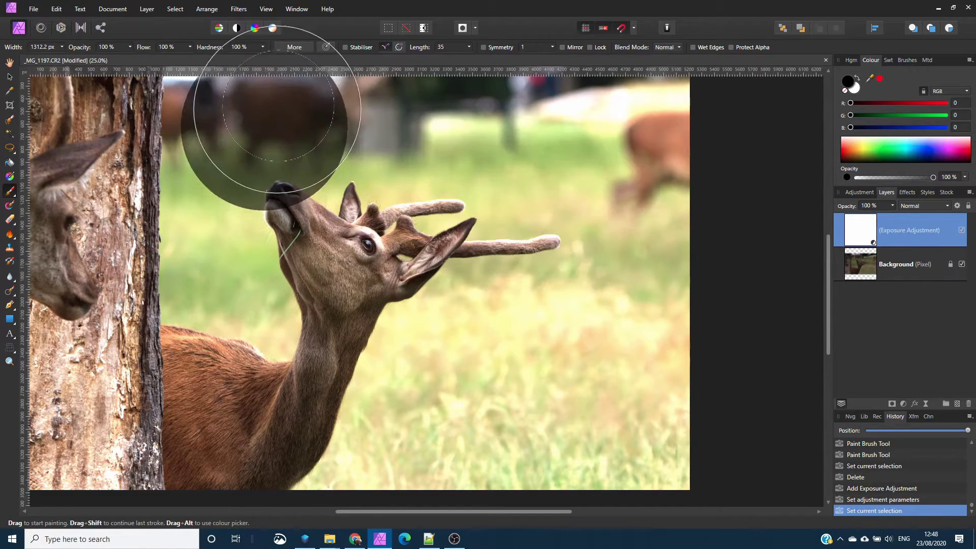
drag(261, 46, 166, 68)
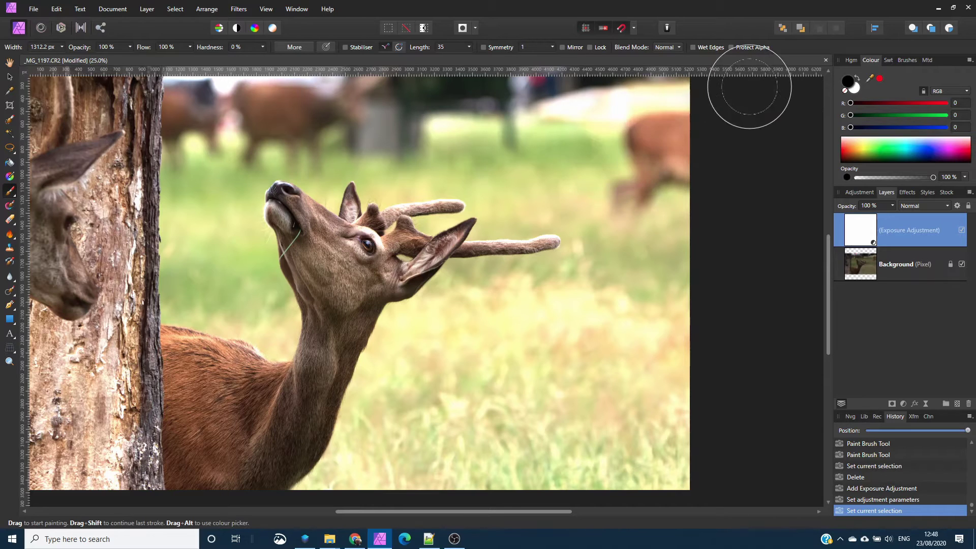
drag(559, 195, 602, 254)
mouse_move(743, 135)
mouse_down()
mouse_move(219, 136)
mouse_move(776, 126)
mouse_move(98, 152)
mouse_move(774, 155)
mouse_move(708, 168)
mouse_move(100, 168)
mouse_move(133, 179)
mouse_move(716, 179)
mouse_move(829, 163)
mouse_move(235, 196)
mouse_move(331, 196)
mouse_up()
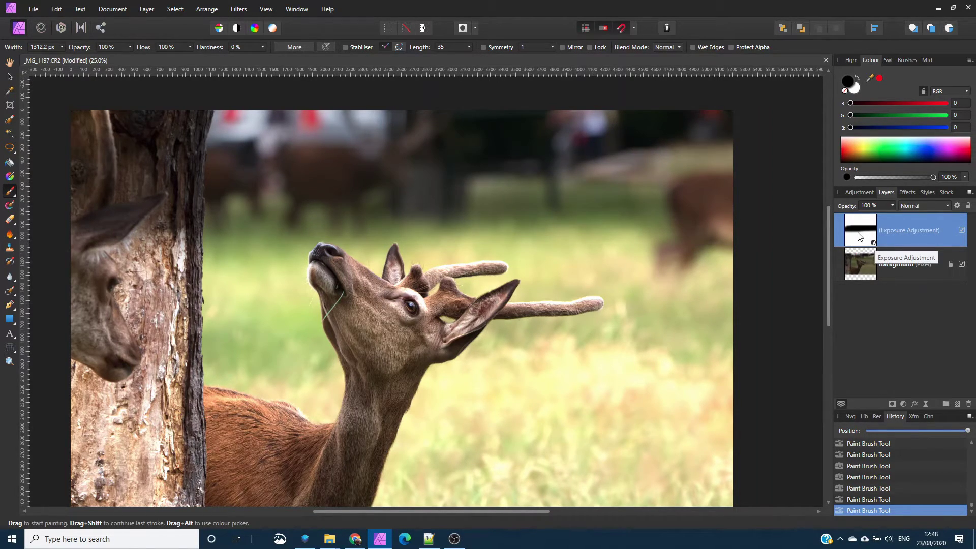
On the isolated Exposure mask, paint the top-left corner, top band and grey edge solid black.
alt+click(859, 235)
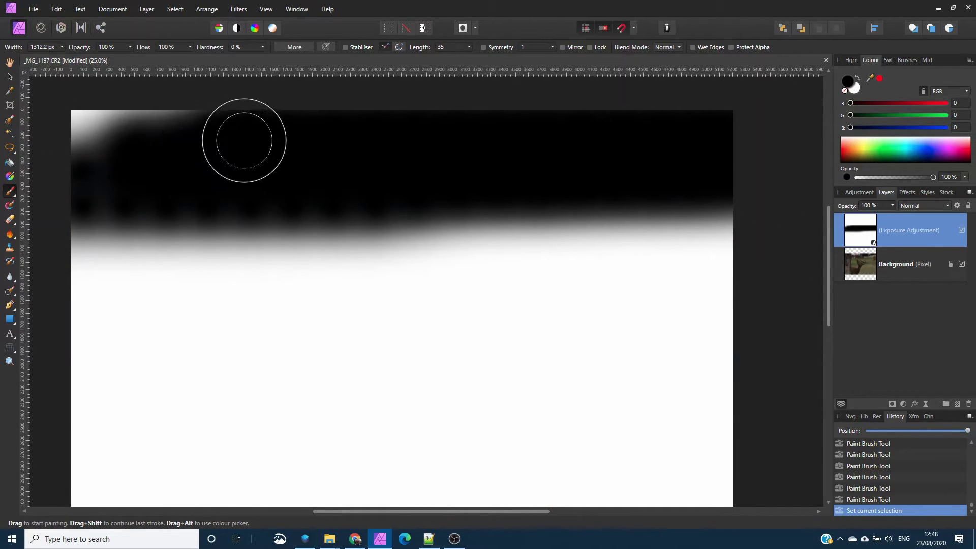
drag(174, 142, 65, 142)
drag(237, 142, 44, 135)
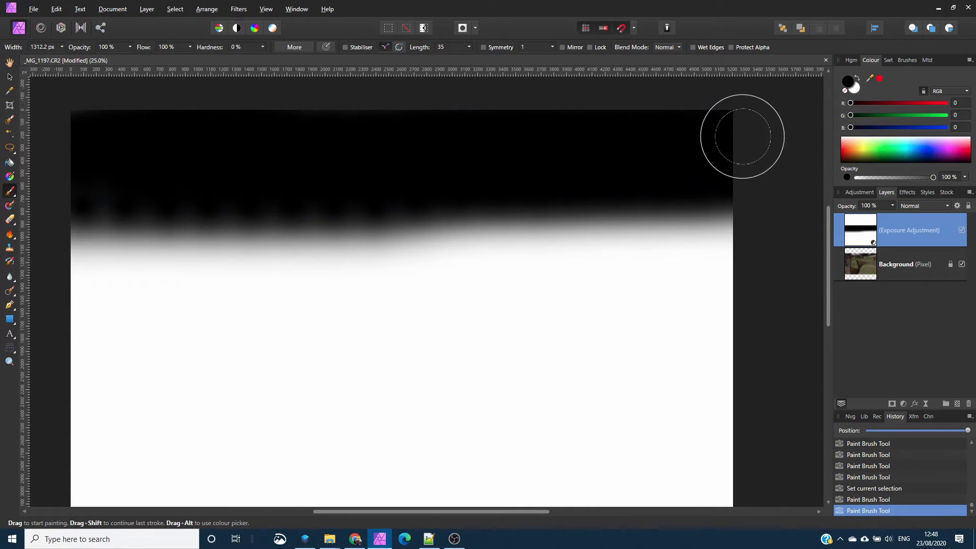
drag(740, 135, 87, 137)
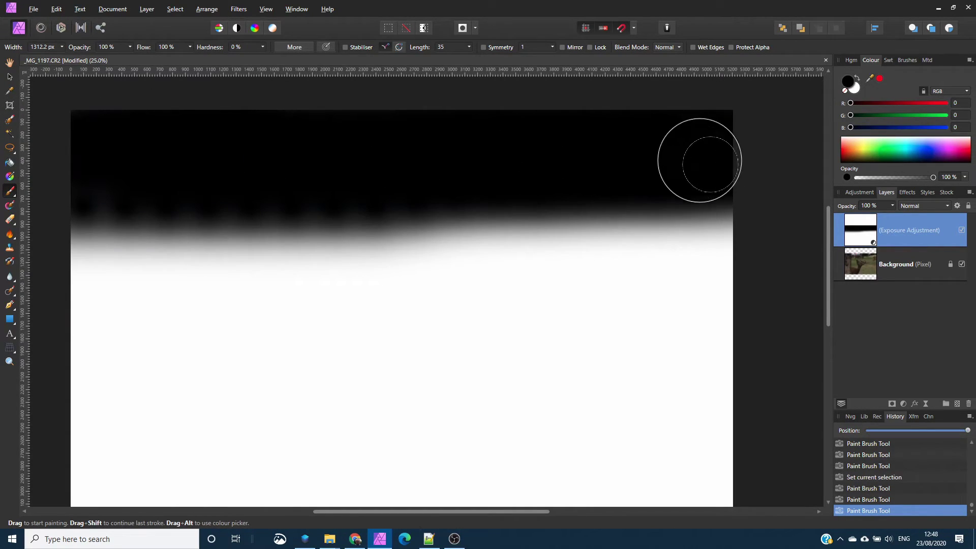
drag(746, 188, 239, 219)
click(865, 273)
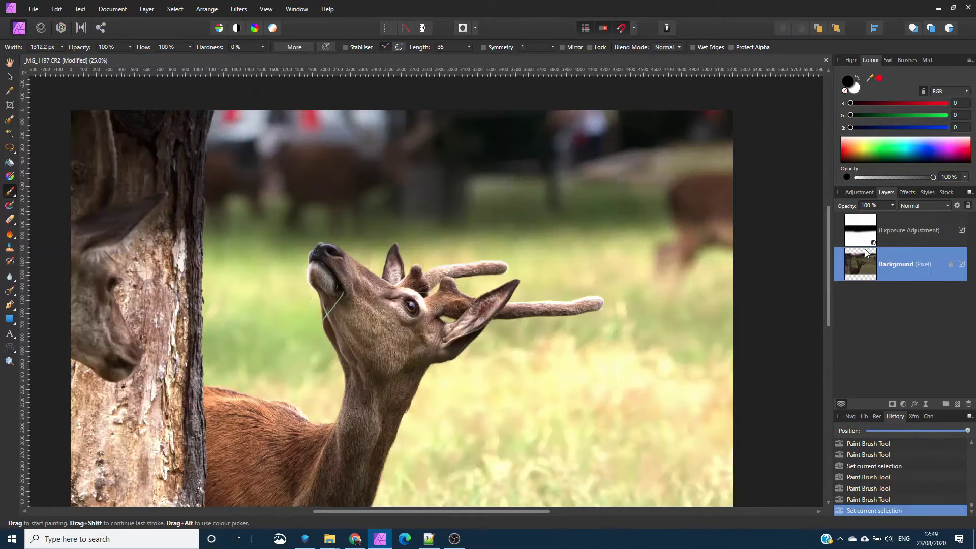
click(867, 237)
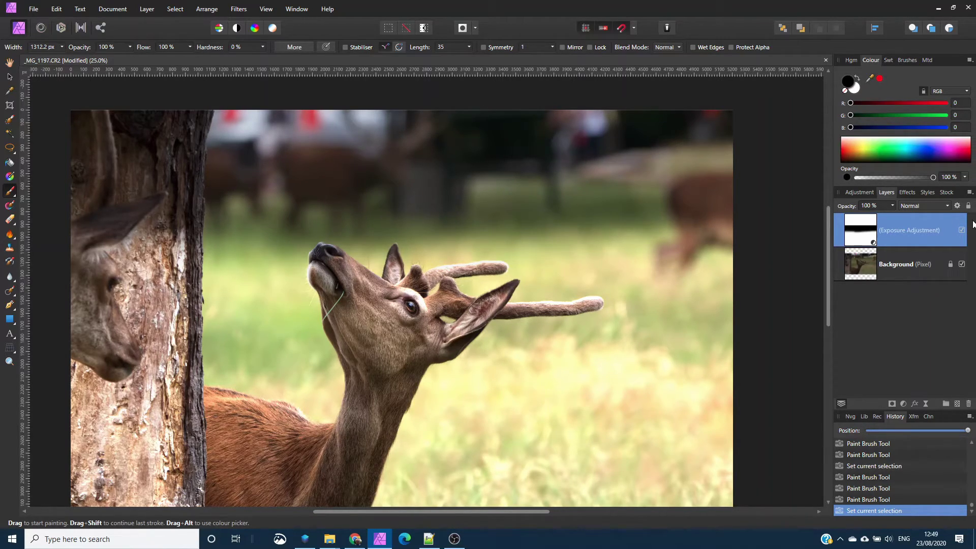
Delete the Exposure adjustment layer and undo the stray brush dab on the grass.
right_click(864, 245)
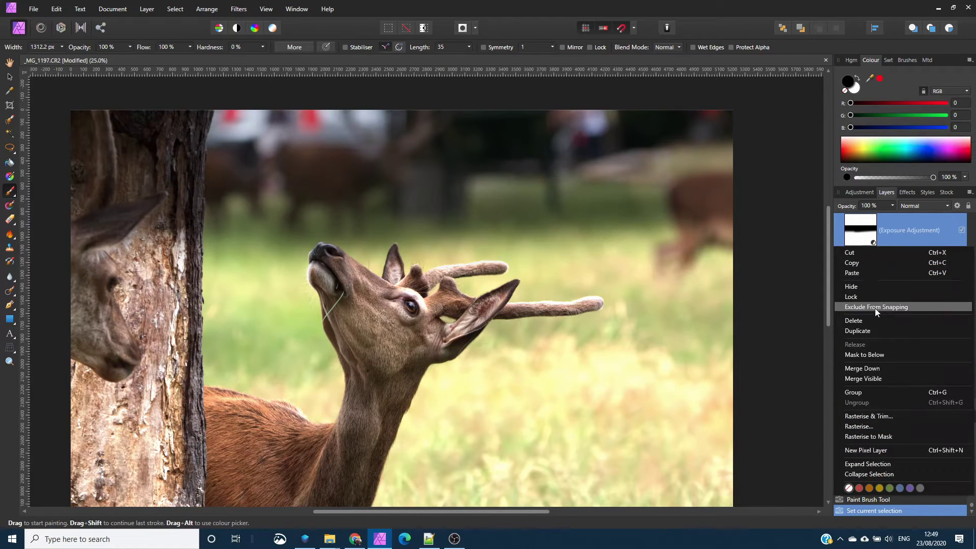
click(875, 322)
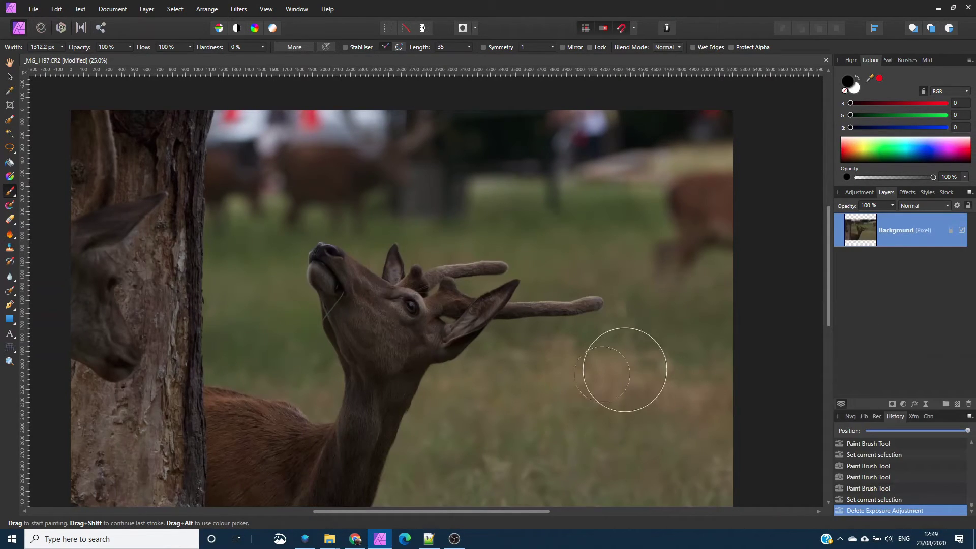
click(541, 386)
key(ctrl+z)
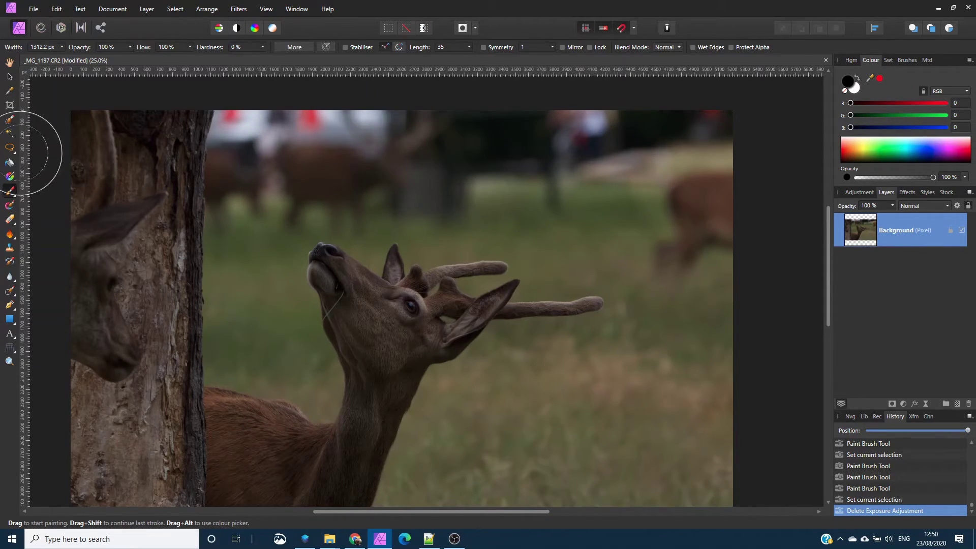
With a large Selection Brush, select the deer's cheek, neck, head and nose.
click(11, 121)
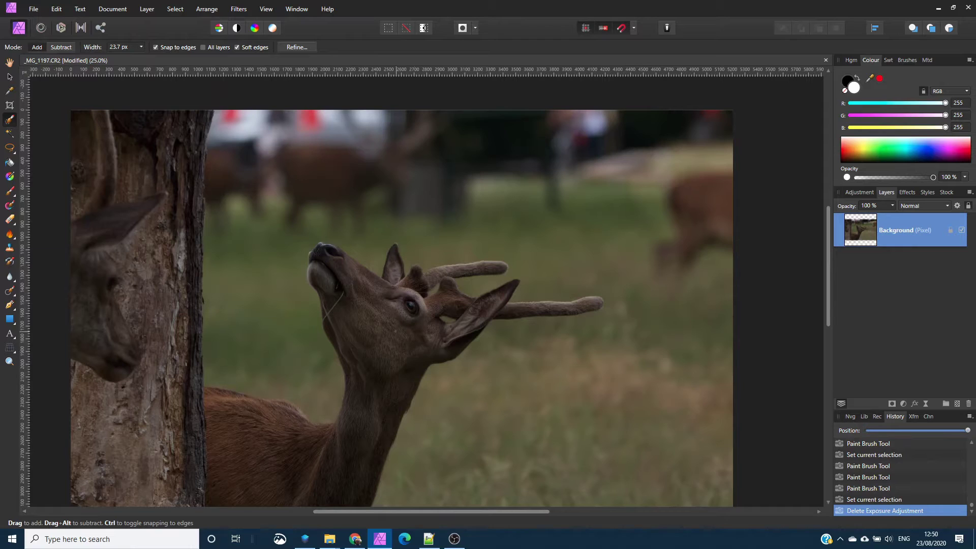
key(bracketright)
key(bracketright)
key(bracketright)
key(bracketright)
key(bracketright)
key(bracketright)
key(bracketright)
key(bracketright)
key(bracketright)
key(bracketright)
mouse_move(388, 329)
mouse_down()
mouse_move(356, 444)
mouse_move(315, 478)
mouse_move(248, 477)
mouse_move(243, 488)
mouse_move(219, 467)
mouse_move(230, 421)
mouse_move(254, 402)
mouse_move(214, 402)
mouse_move(201, 448)
mouse_move(279, 425)
mouse_up()
mouse_move(287, 436)
mouse_down()
mouse_move(326, 356)
mouse_move(330, 284)
mouse_move(334, 350)
mouse_move(364, 387)
mouse_up()
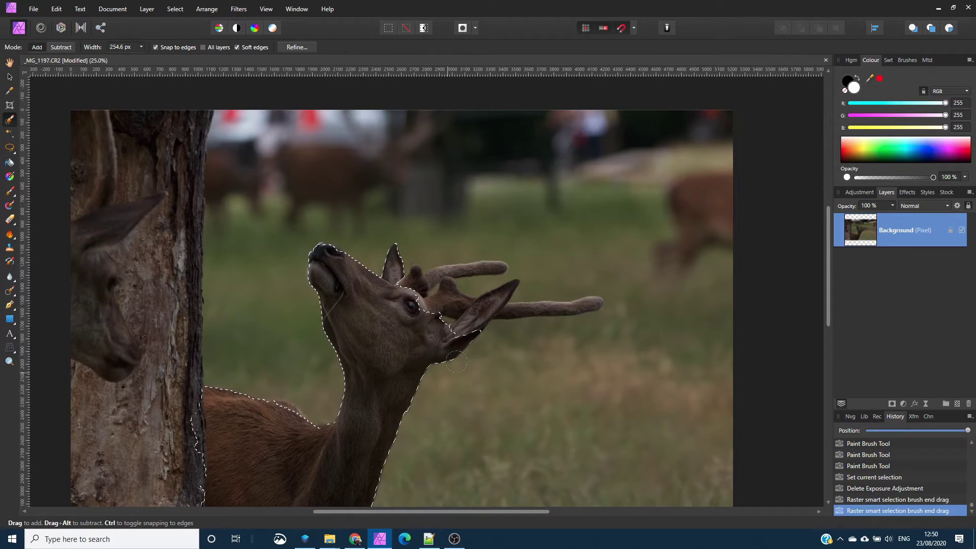
With a smaller brush, extend the selection along the ear, lower antler and upper antler.
scroll(509, 319, up, 2)
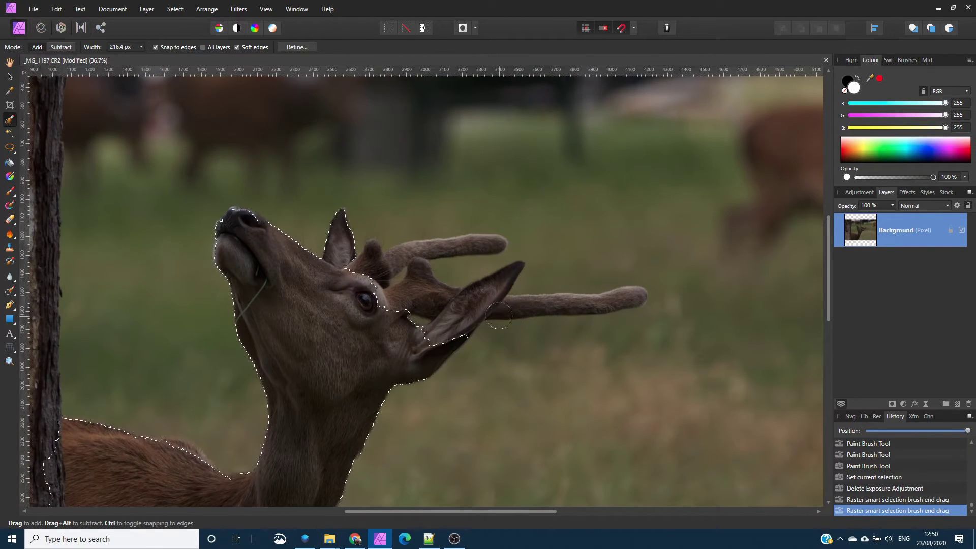
key(bracketleft)
key(bracketleft)
key(bracketleft)
key(bracketleft)
key(bracketleft)
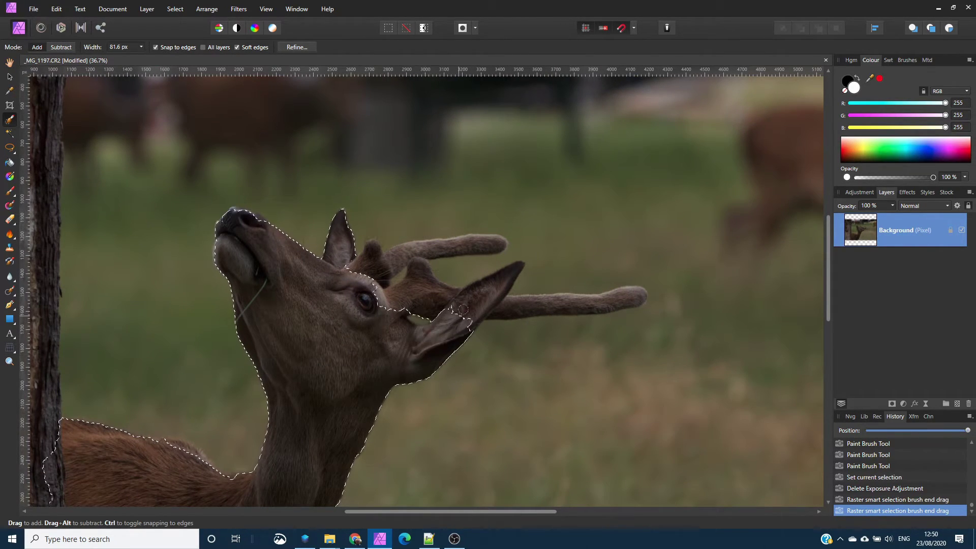
mouse_move(463, 309)
mouse_down()
mouse_move(519, 264)
mouse_move(498, 300)
mouse_move(534, 305)
mouse_up()
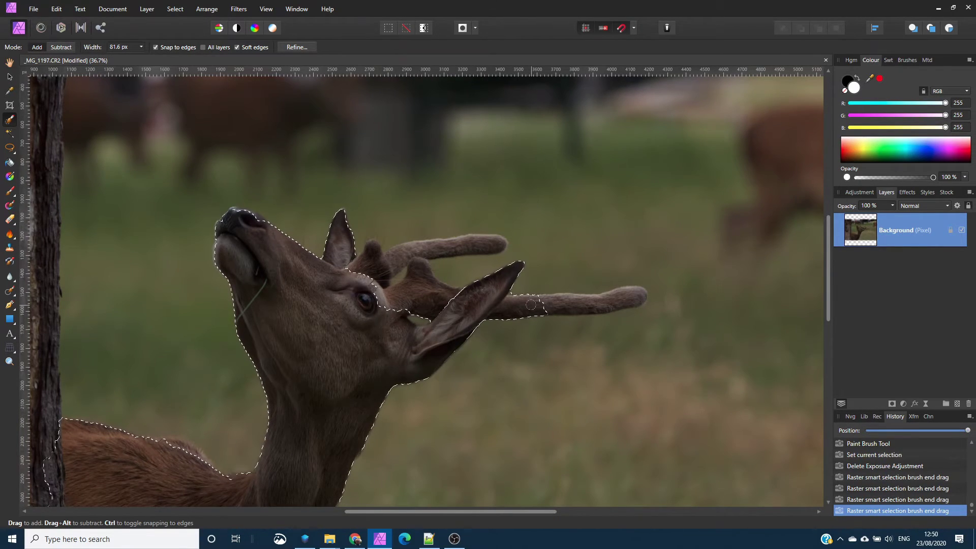
key(bracketleft)
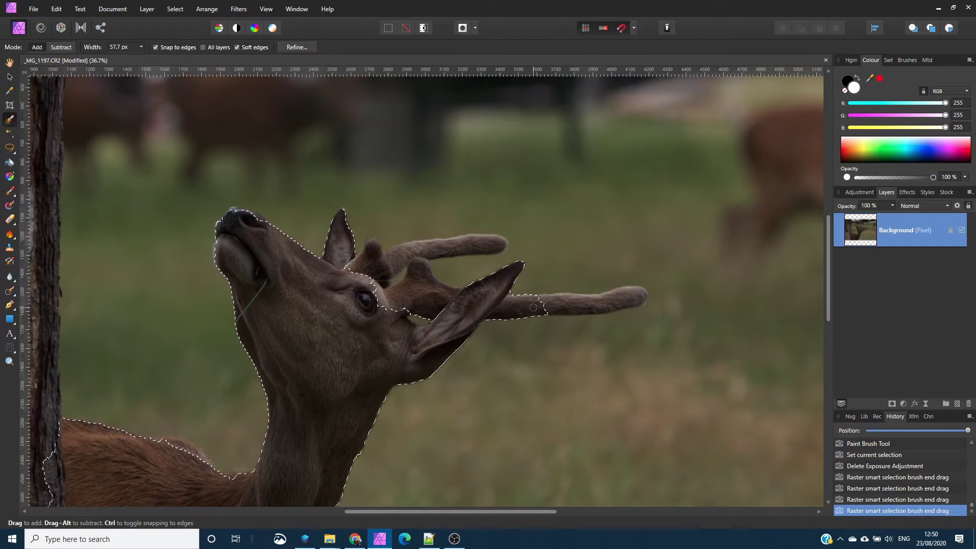
drag(533, 307, 633, 299)
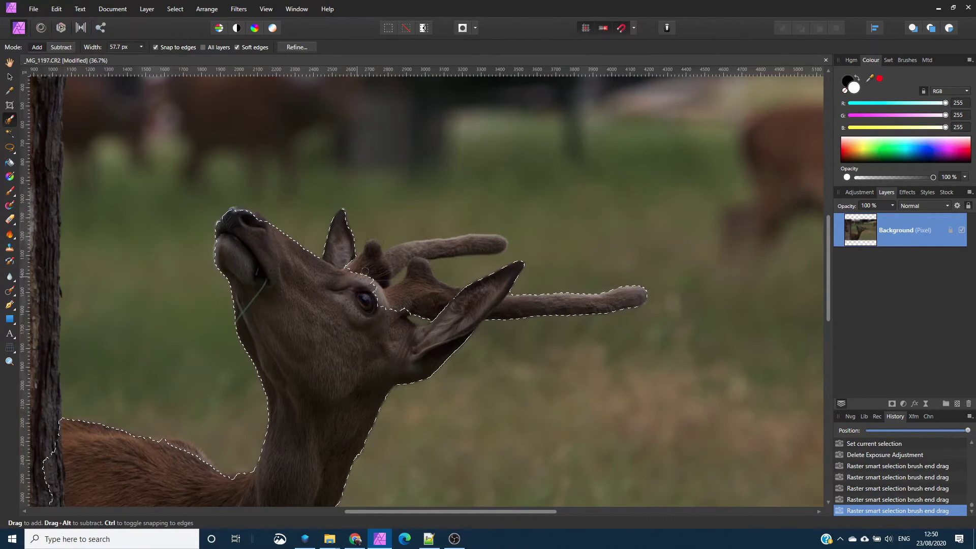
mouse_move(365, 270)
mouse_down()
mouse_move(473, 243)
mouse_move(455, 250)
mouse_up()
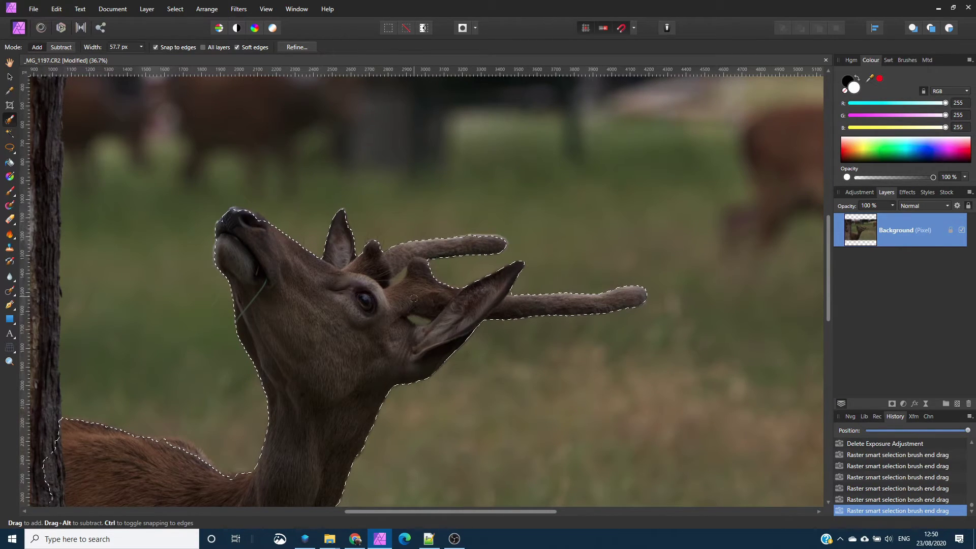
Add a bit of cheek, then subtract the green gaps by the ear and antler.
click(358, 319)
scroll(357, 328, up, 3)
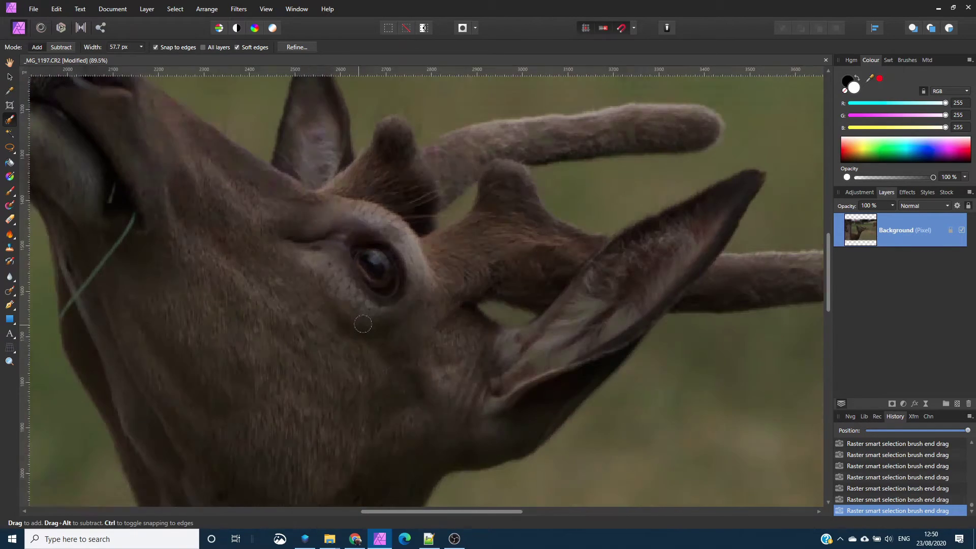
scroll(502, 301, up, 2)
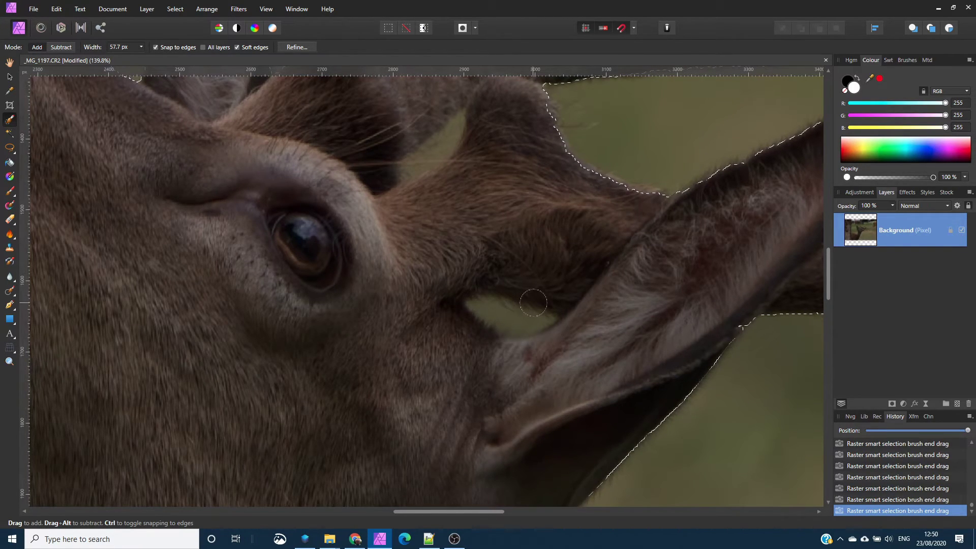
key(alt)
key(alt)
click(497, 320)
key(bracketleft)
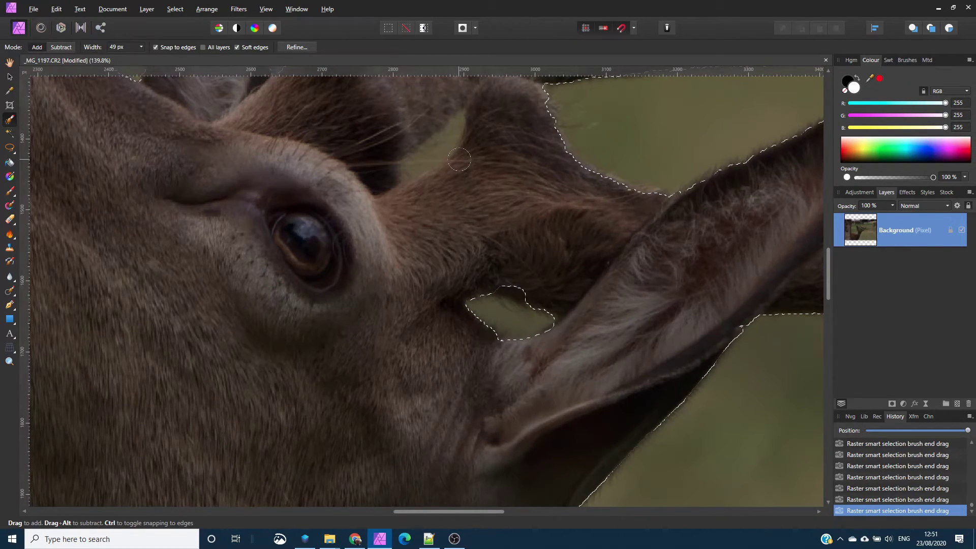
key(bracketleft)
key(bracketleft)
key(bracketleft)
key(bracketleft)
key(bracketleft)
drag(412, 168, 436, 147)
Add the top of the deer's nose to the selection.
scroll(428, 236, down, 3)
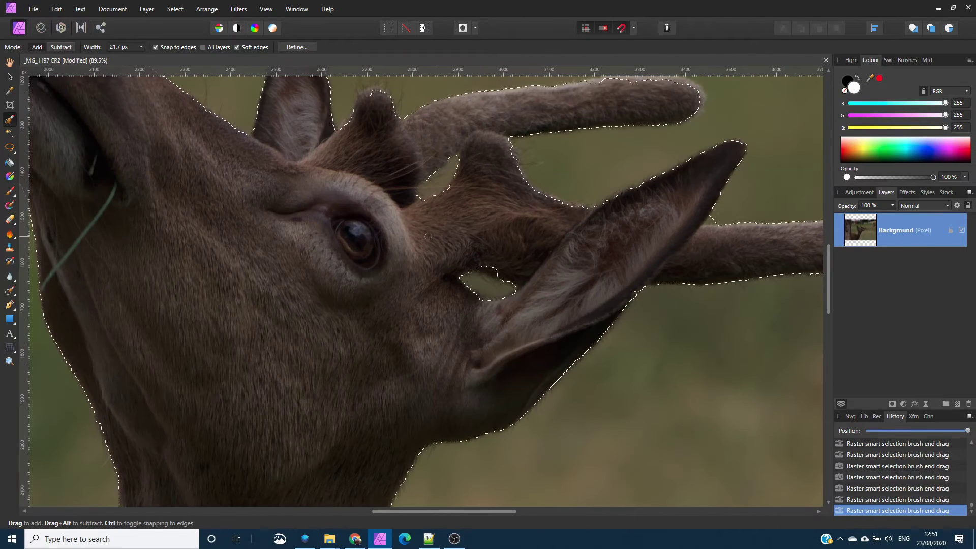
scroll(428, 236, down, 5)
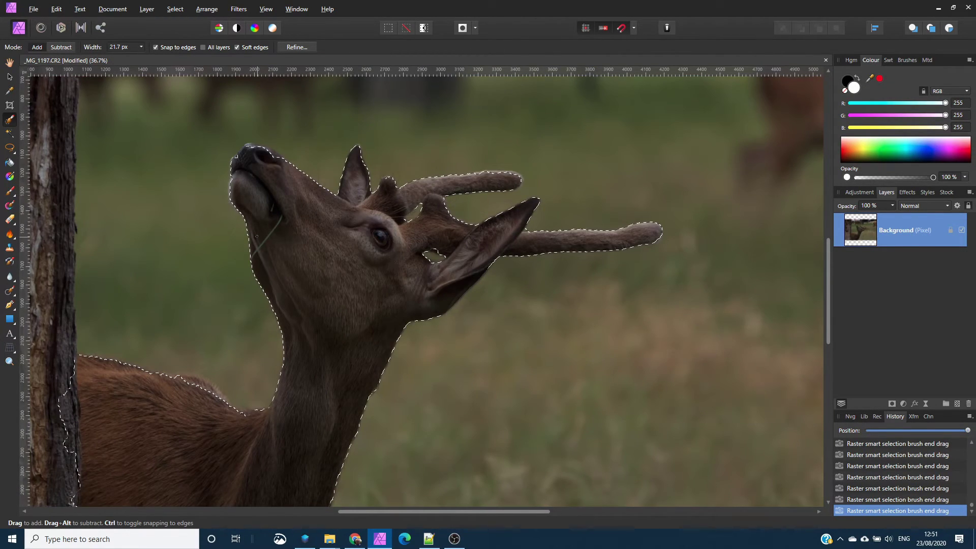
scroll(256, 237, up, 5)
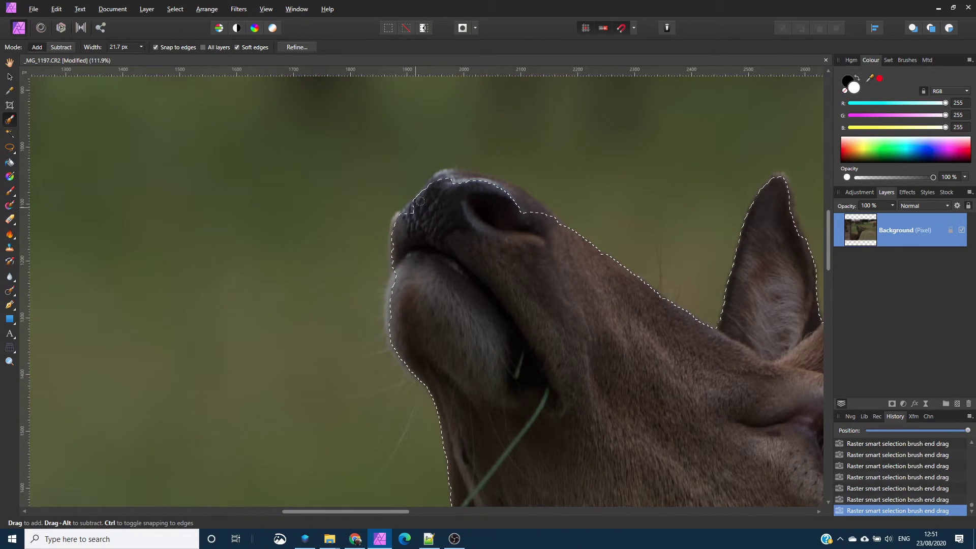
drag(420, 202, 402, 224)
scroll(402, 224, down, 5)
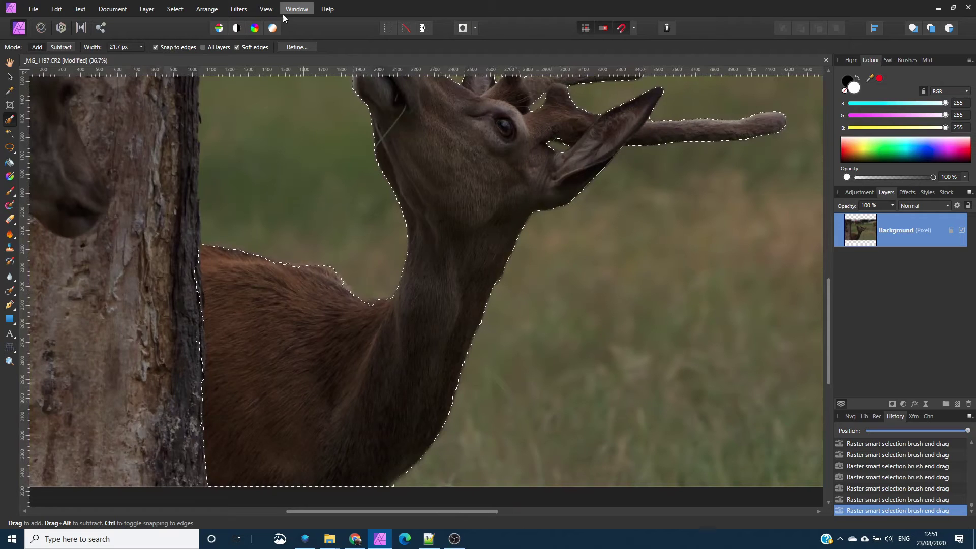
In Refine Selection, brush along the deer's fur edges and mark them as foreground.
click(297, 47)
scroll(242, 322, up, 2)
scroll(242, 323, up, 1)
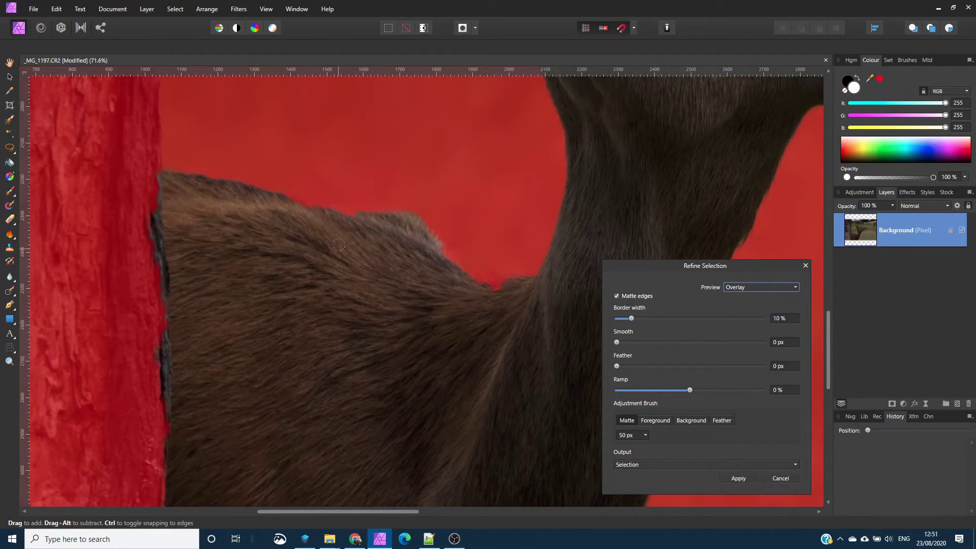
scroll(344, 240, up, 2)
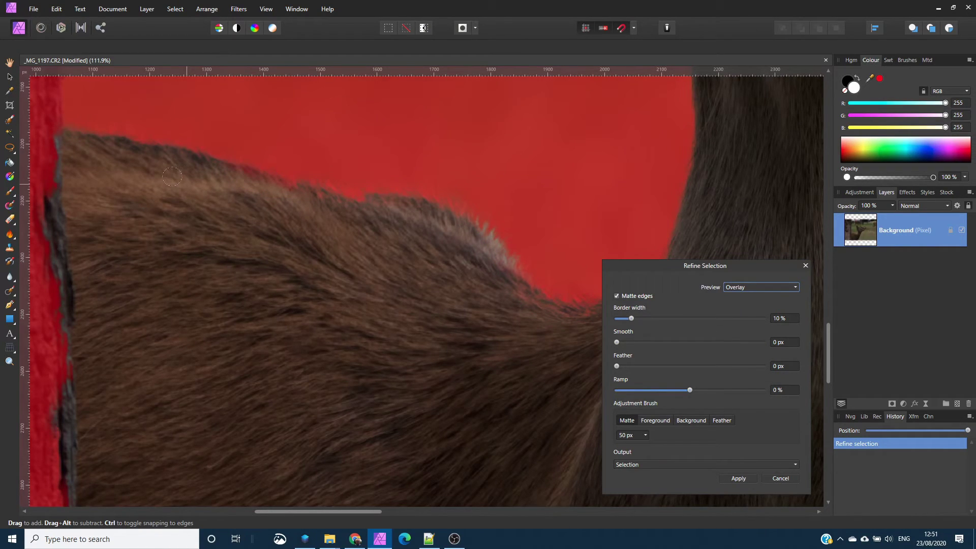
drag(271, 165, 70, 136)
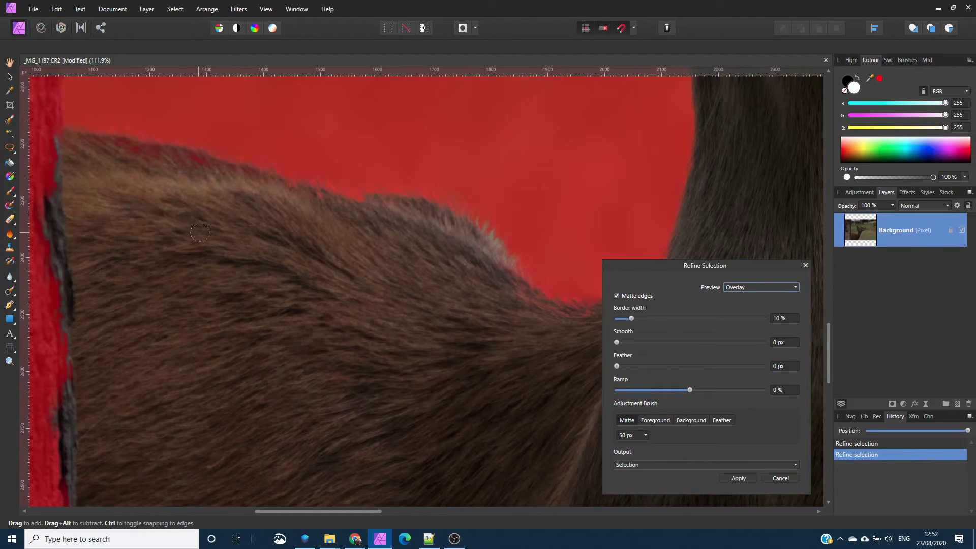
click(654, 422)
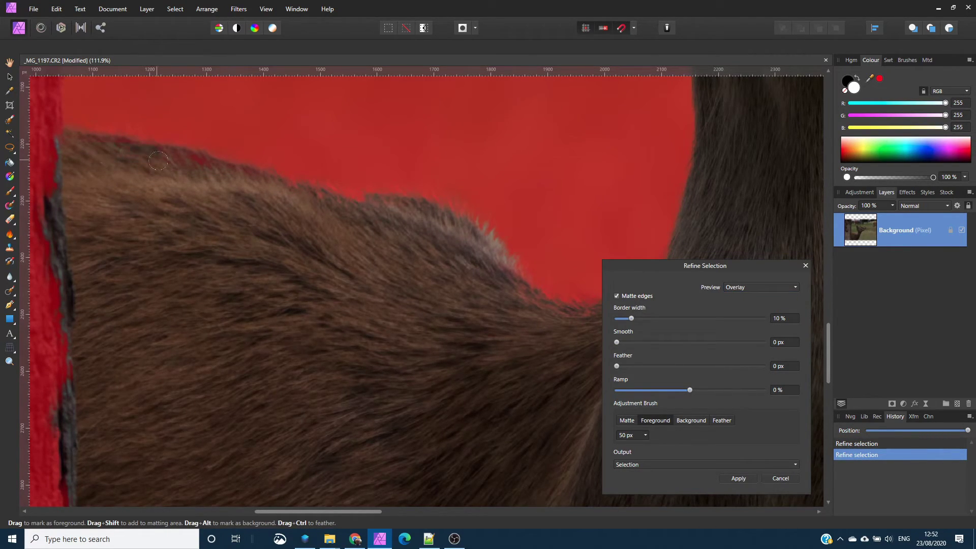
drag(208, 178, 225, 243)
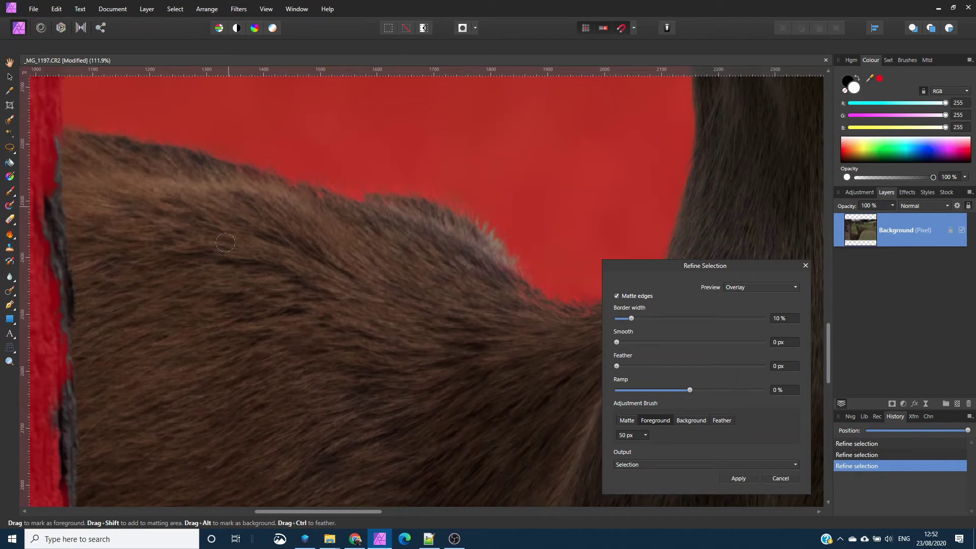
mouse_move(440, 288)
mouse_down()
mouse_move(76, 240)
mouse_move(123, 253)
mouse_up()
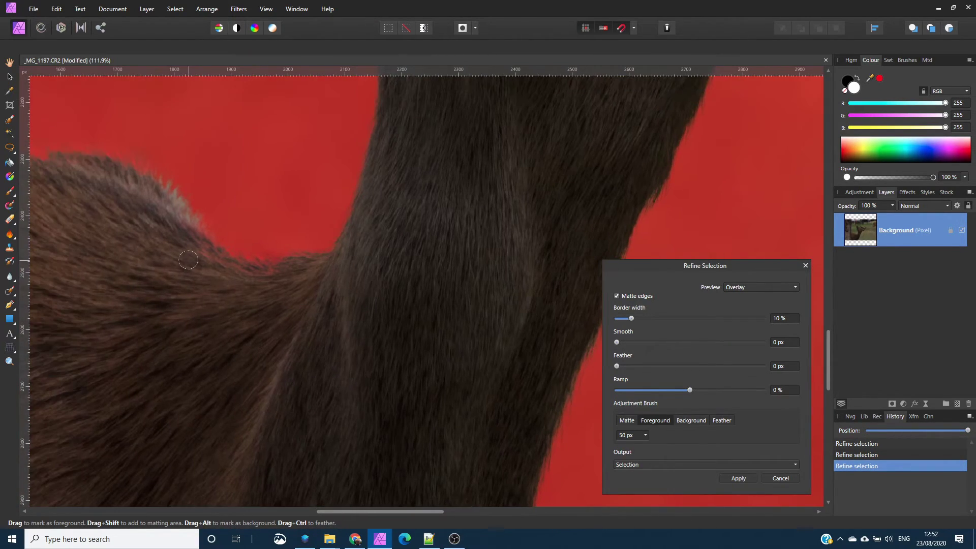
click(307, 283)
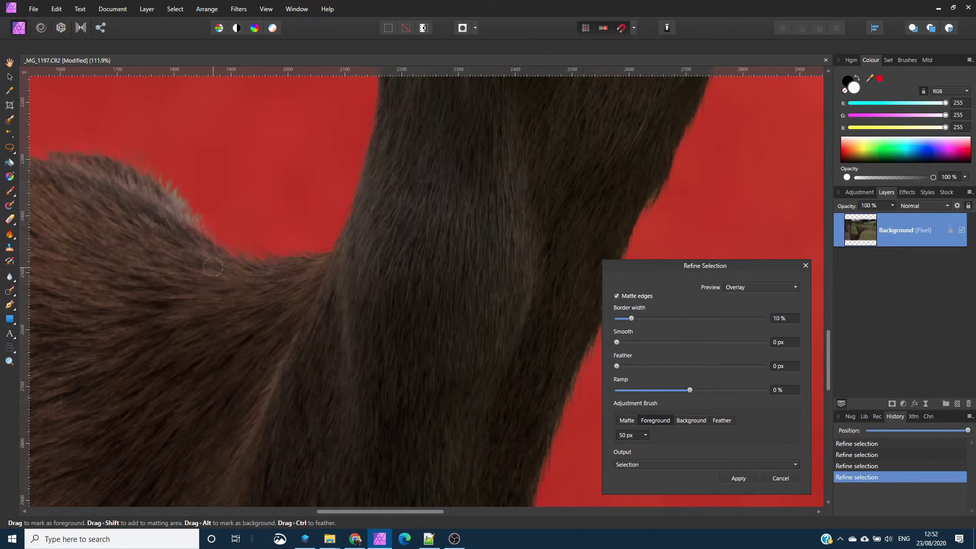
Set the refinement Feather to 3.1 px and apply it.
scroll(179, 295, down, 6)
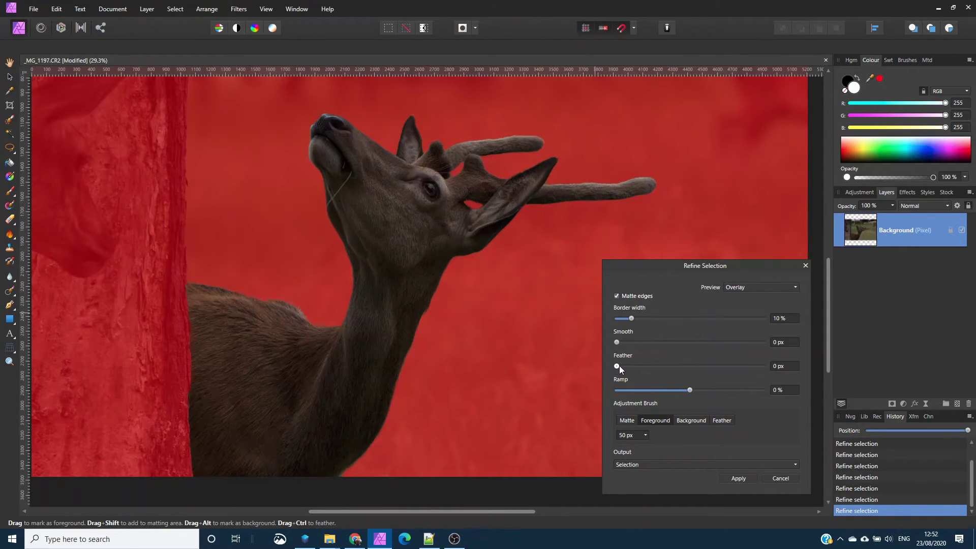
drag(619, 365, 620, 367)
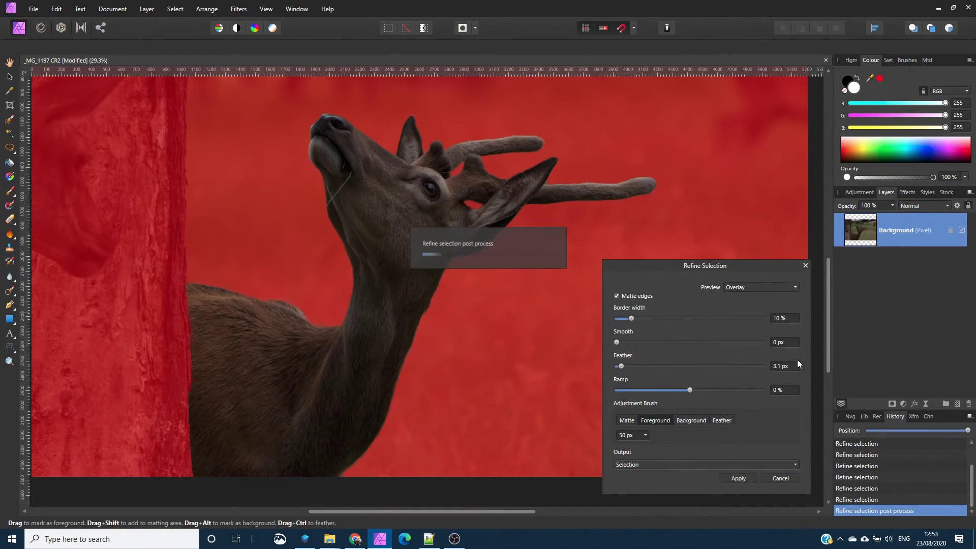
click(740, 479)
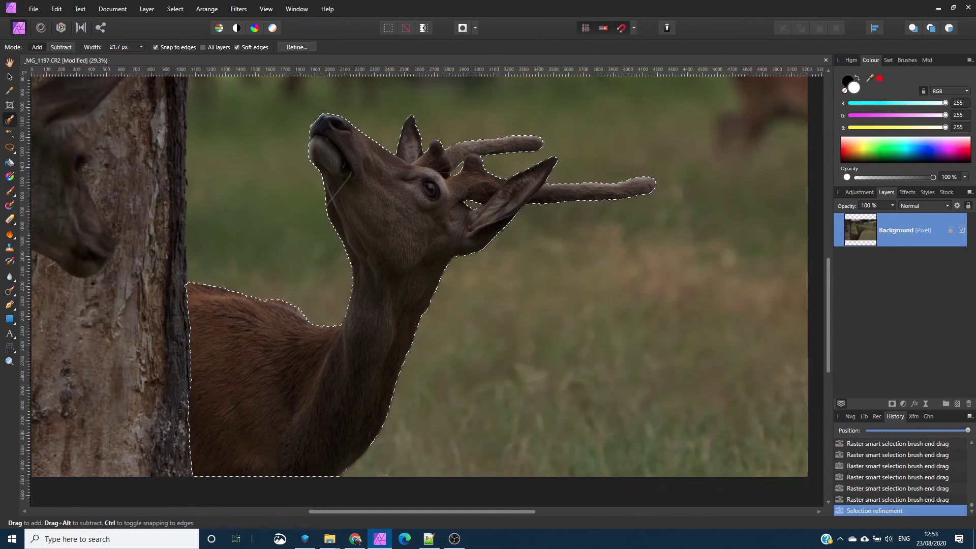
Add an Exposure adjustment on the deer selection with exposure raised to 2.892.
scroll(458, 374, left, 5)
scroll(432, 363, up, 3)
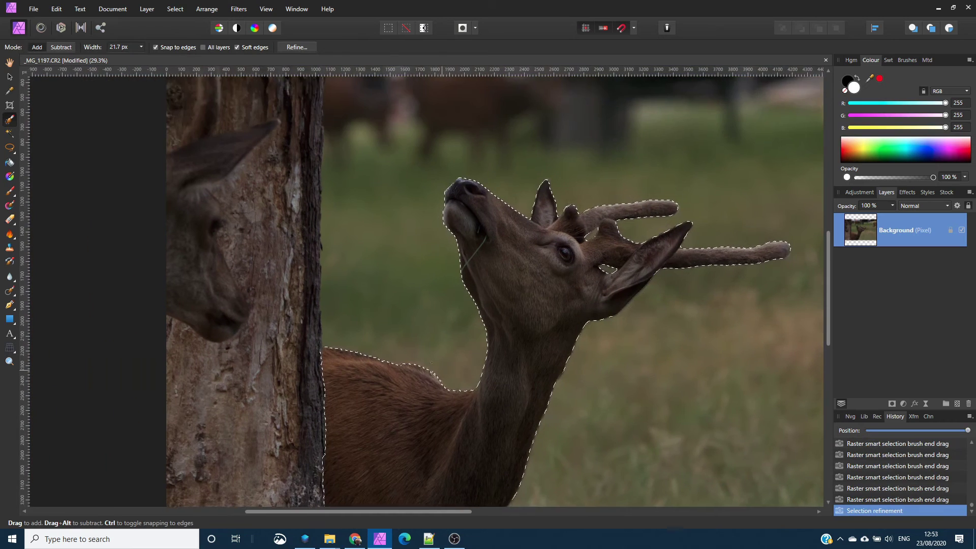
scroll(432, 362, down, 1)
scroll(431, 363, right, 1)
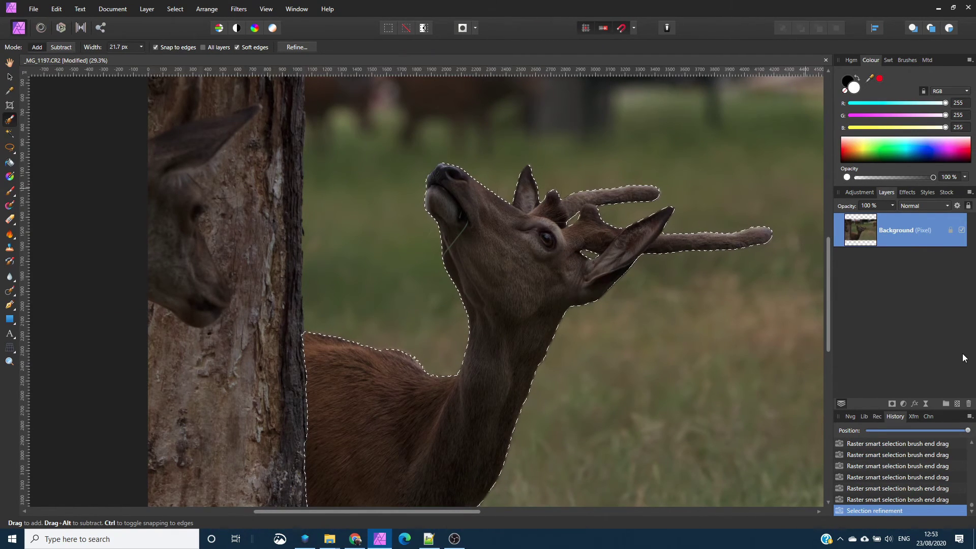
click(903, 404)
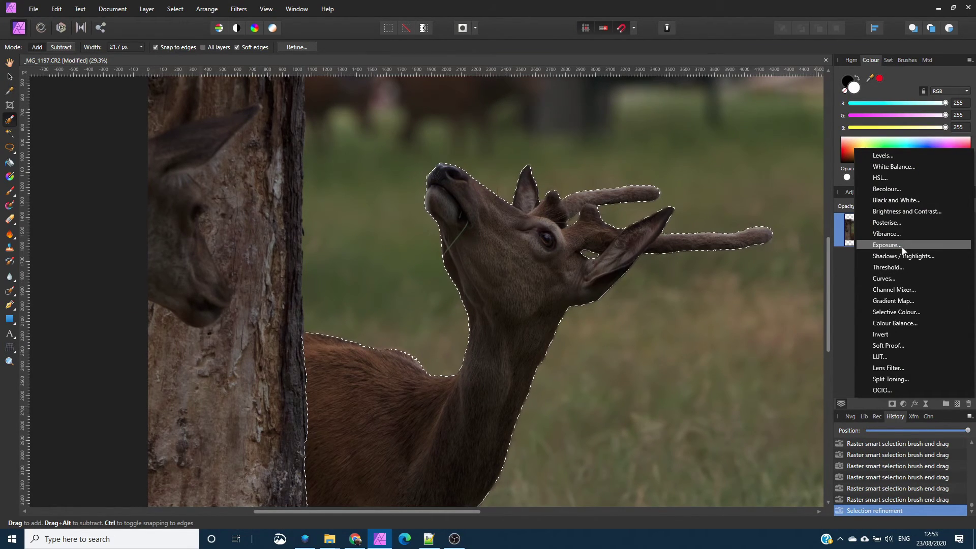
click(887, 245)
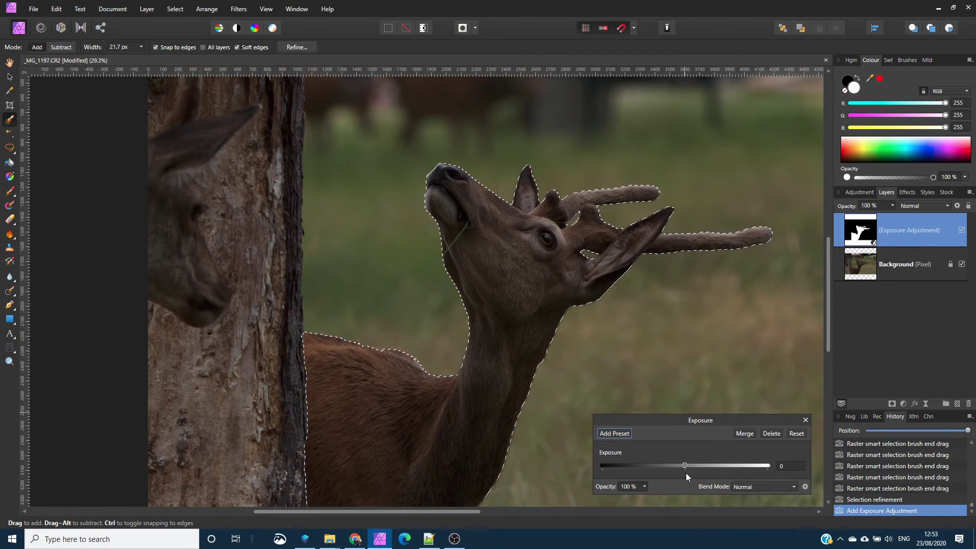
drag(687, 466, 697, 464)
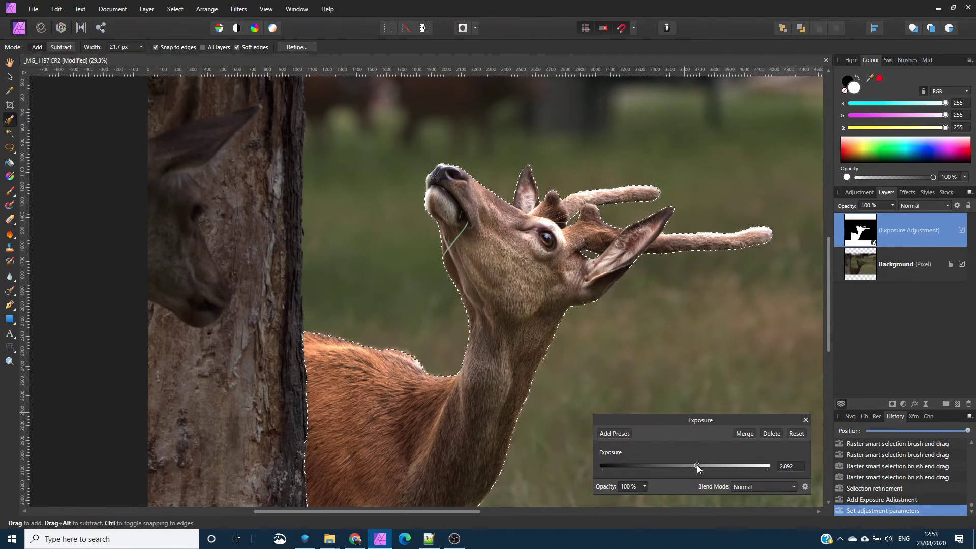
scroll(583, 358, down, 2)
scroll(487, 325, down, 1)
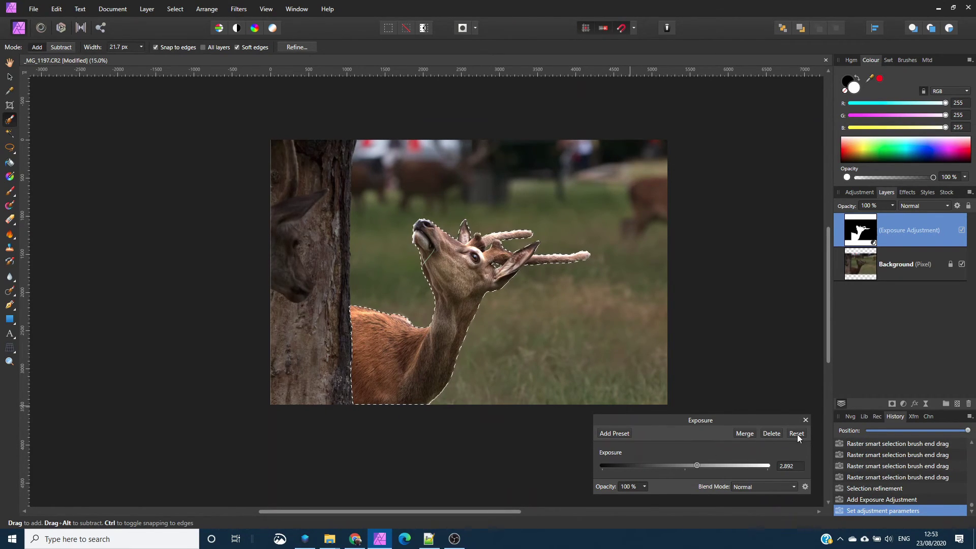
Close the deer's exposure settings and invert the selection to cover the background.
click(805, 420)
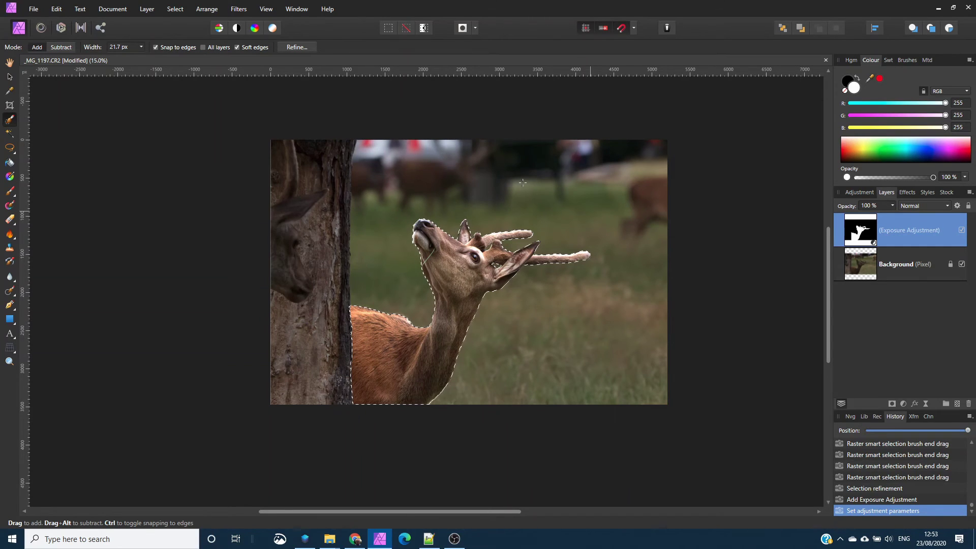
scroll(441, 213, up, 1)
scroll(440, 213, up, 1)
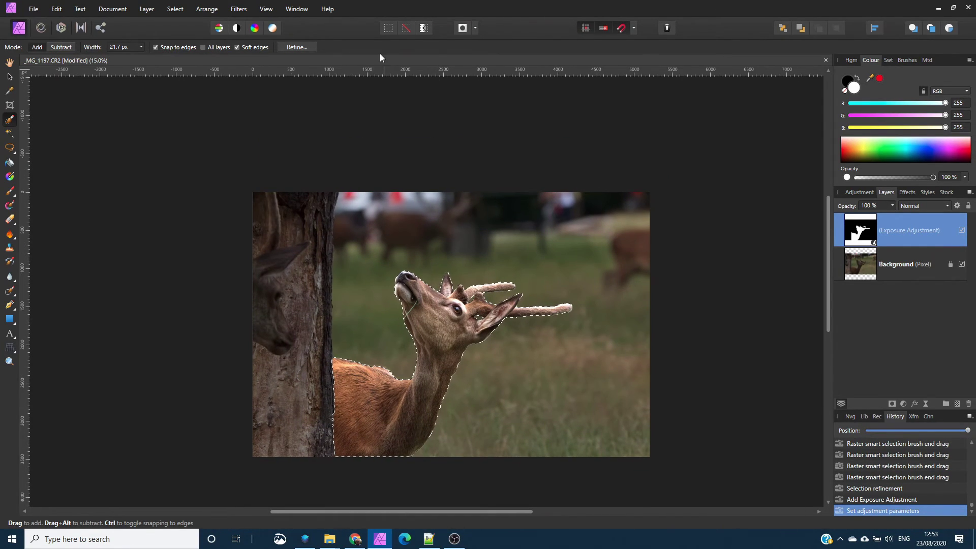
click(423, 29)
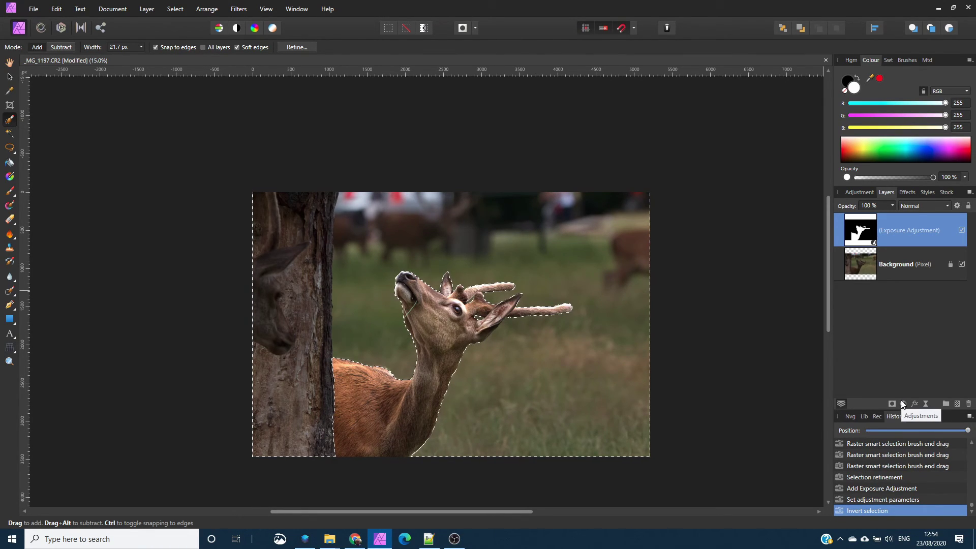
Add a second Exposure adjustment at -1.538 on the inverted selection.
click(903, 405)
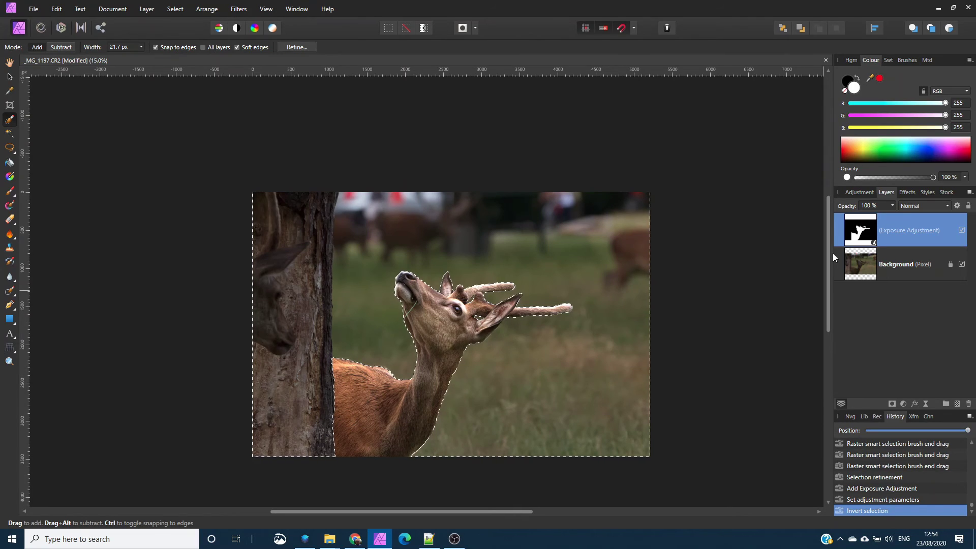
drag(685, 462, 679, 465)
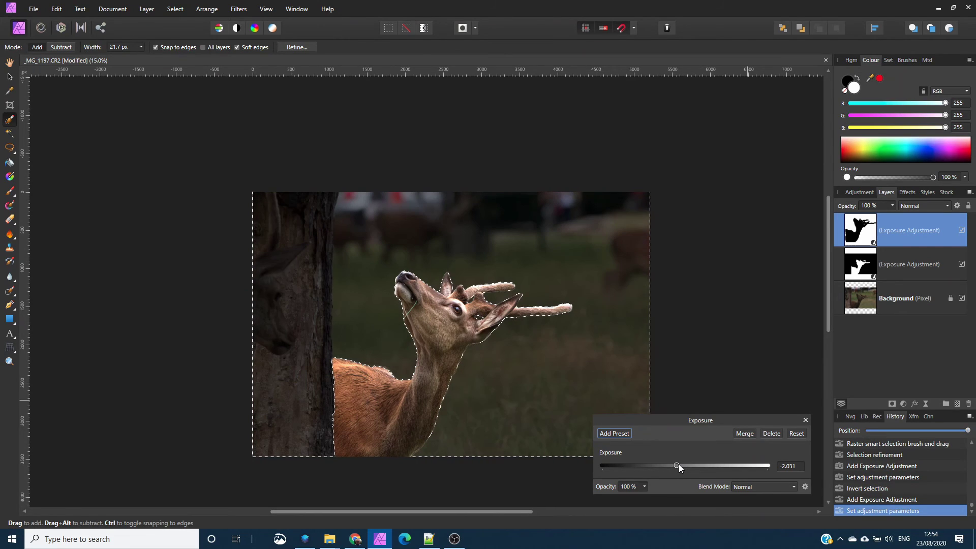
click(805, 421)
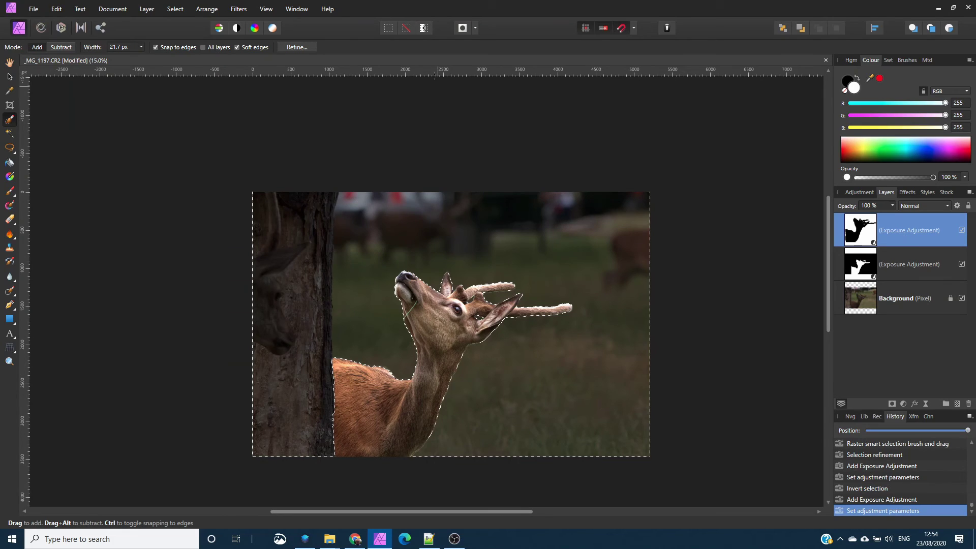
Clear the active selection on the deer photo.
click(405, 28)
scroll(523, 392, up, 1)
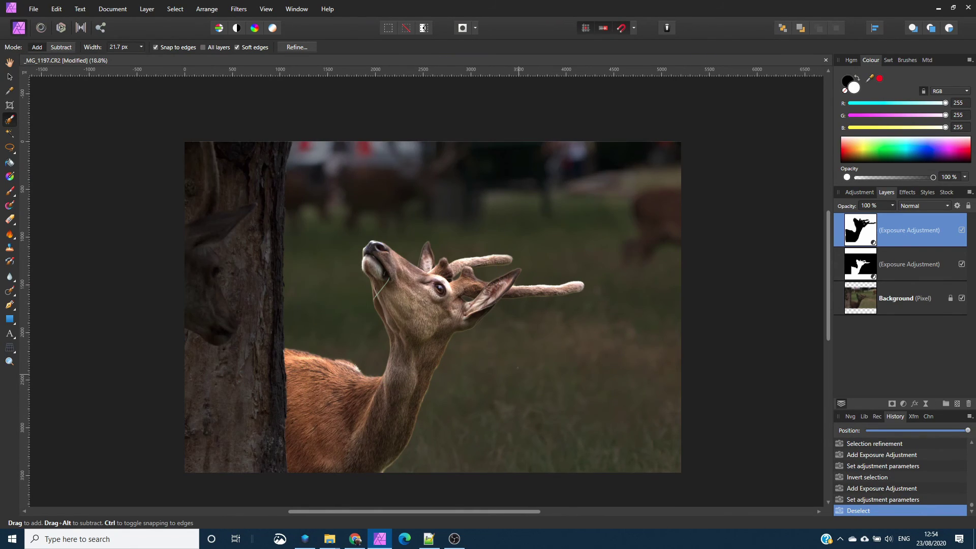
drag(517, 368, 567, 359)
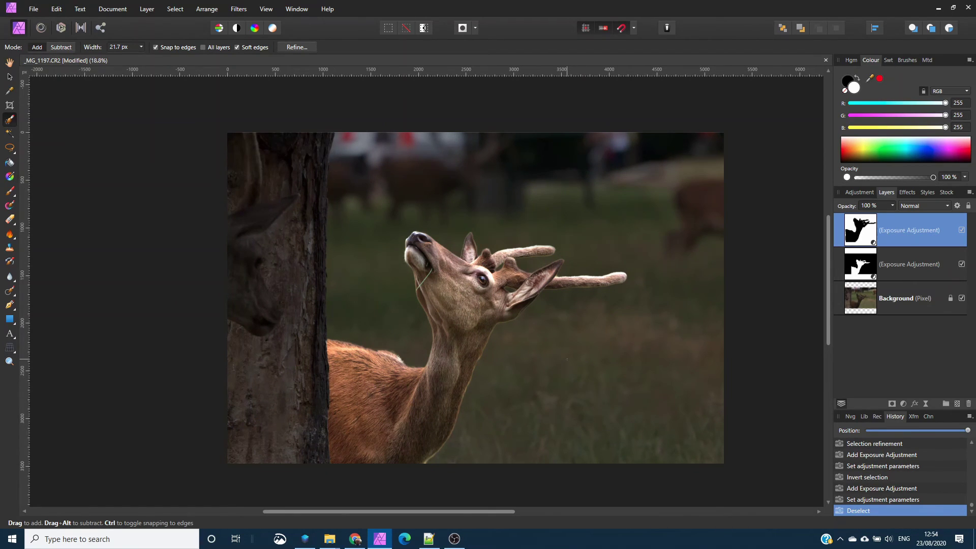
Lower the deer's Exposure adjustment layer to 1.785 and close its settings.
double_click(859, 275)
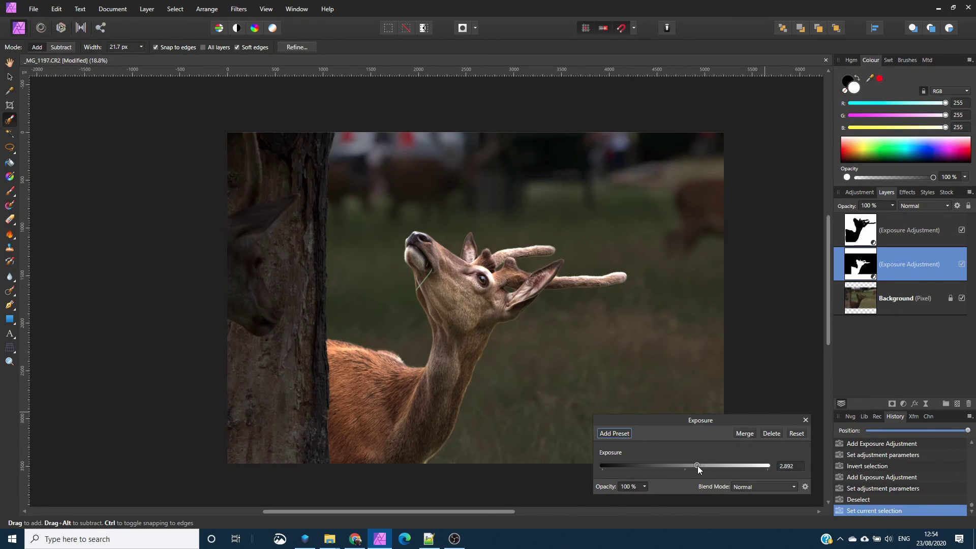
drag(696, 467, 693, 468)
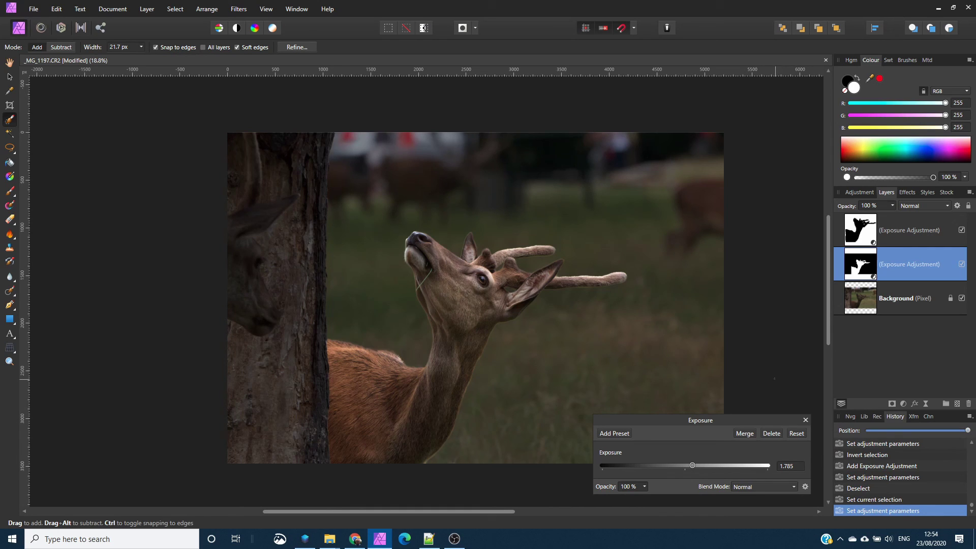
scroll(448, 320, down, 3)
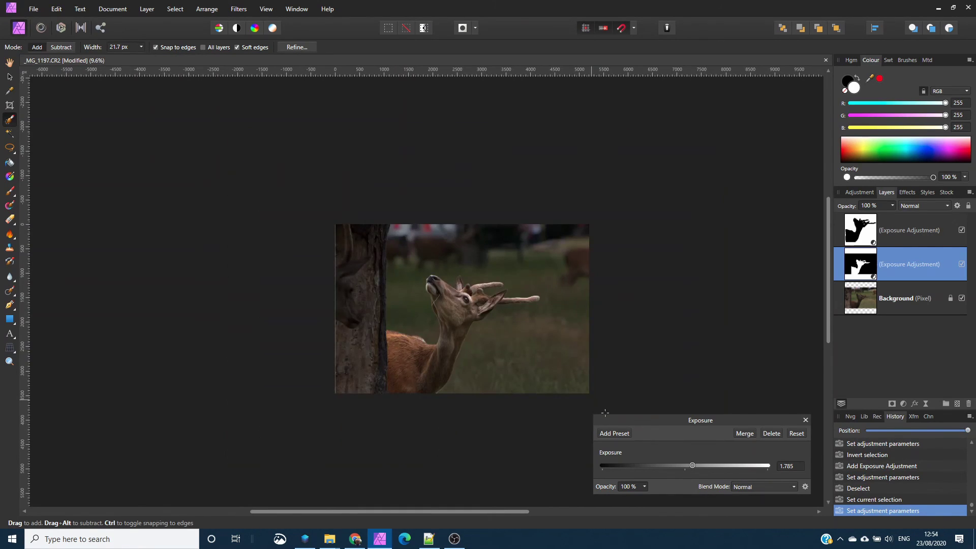
scroll(564, 346, up, 3)
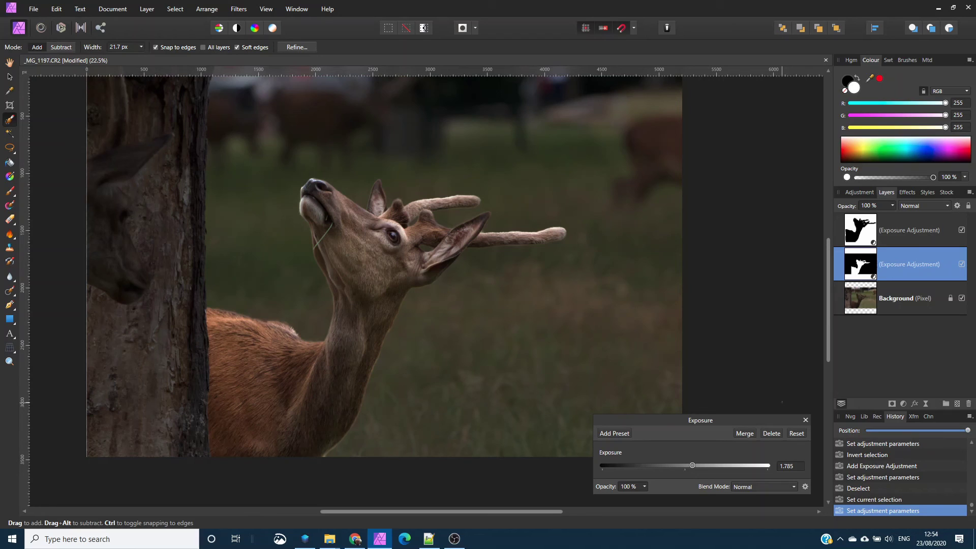
key(Escape)
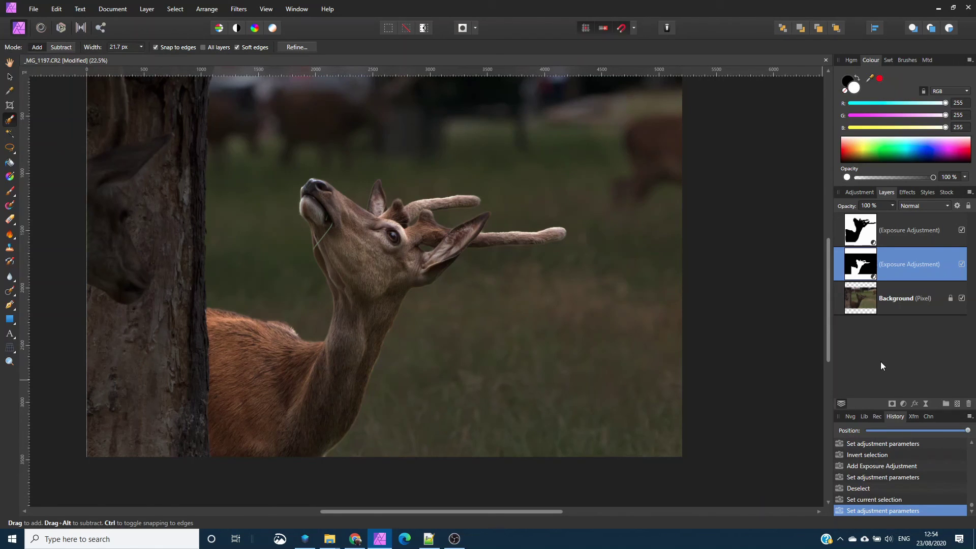